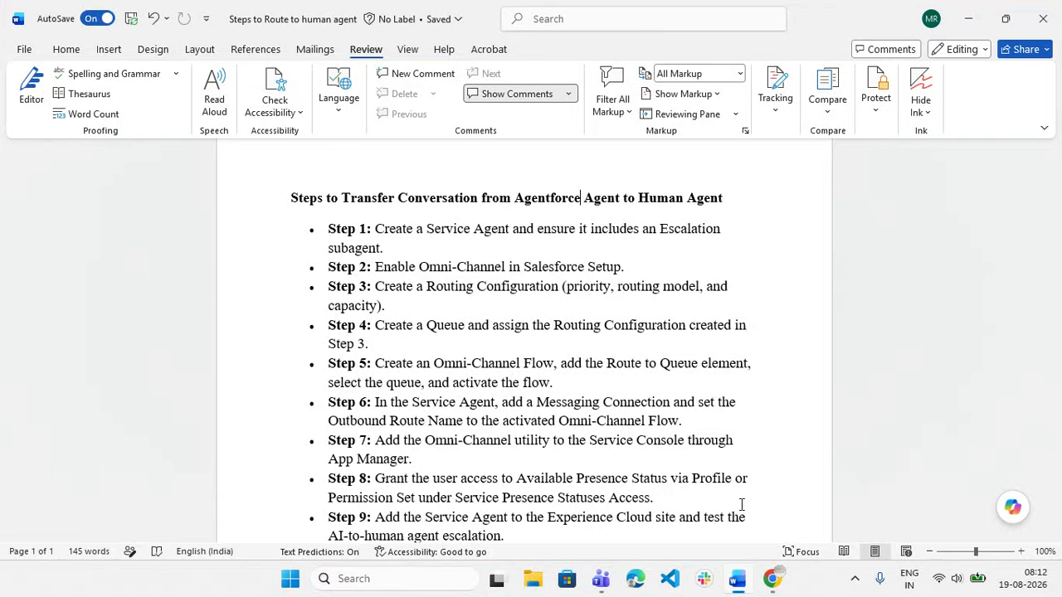
Open the Escalation subagent in Agentforce Builder to review its escalate_to_human action, then return to the guide.
mouse_move(771, 578)
click(731, 500)
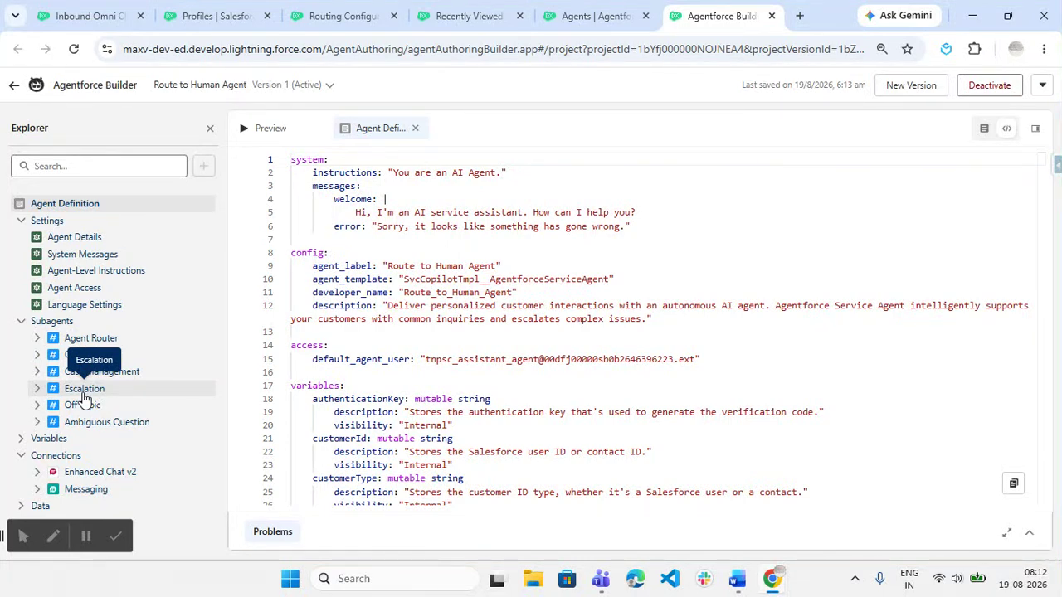
click(37, 388)
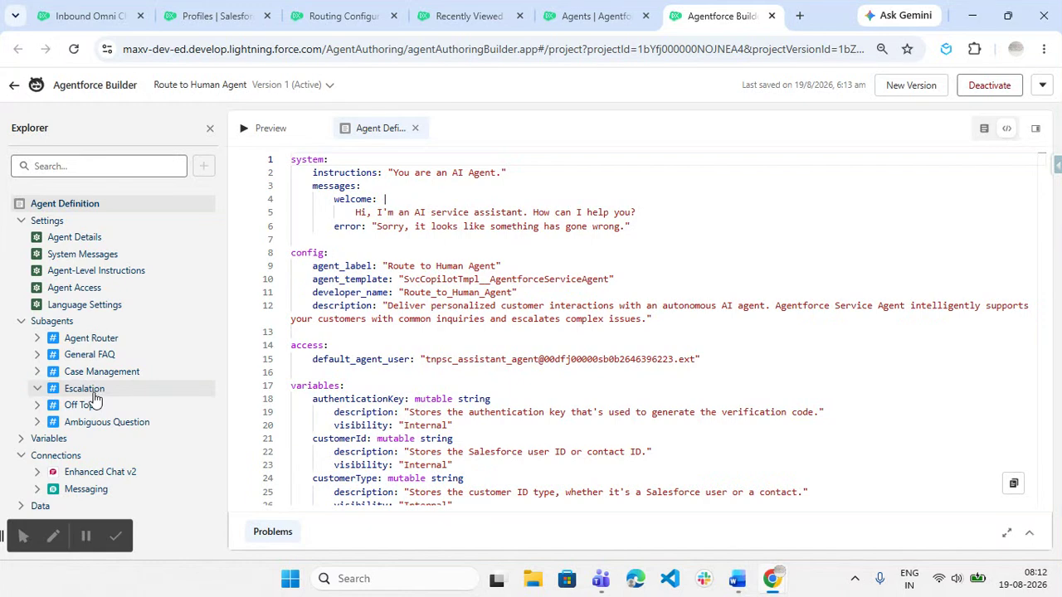
click(90, 390)
scroll(507, 354, down, 1)
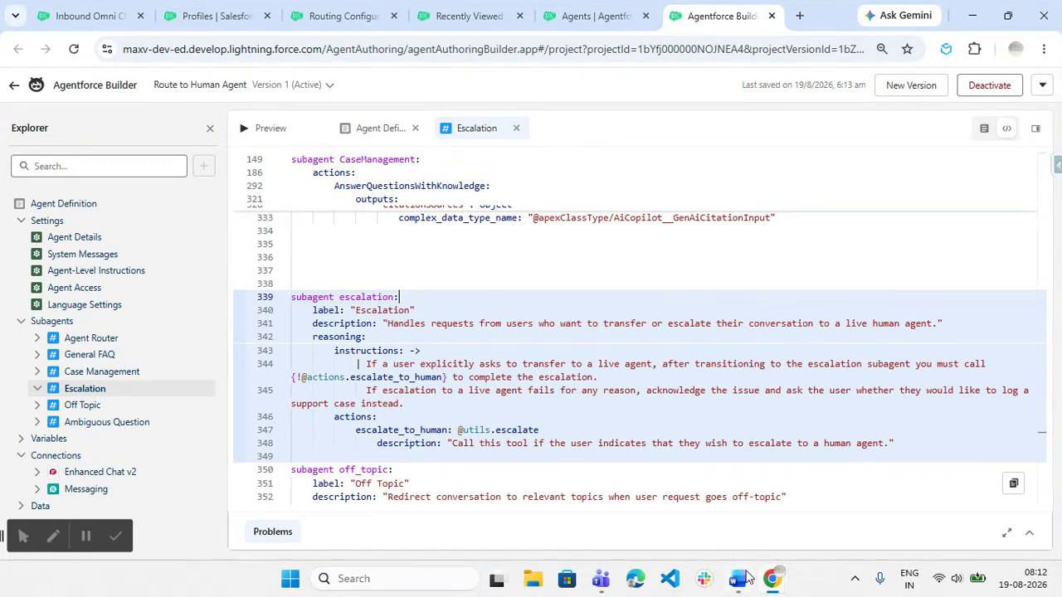
mouse_move(746, 575)
click(742, 496)
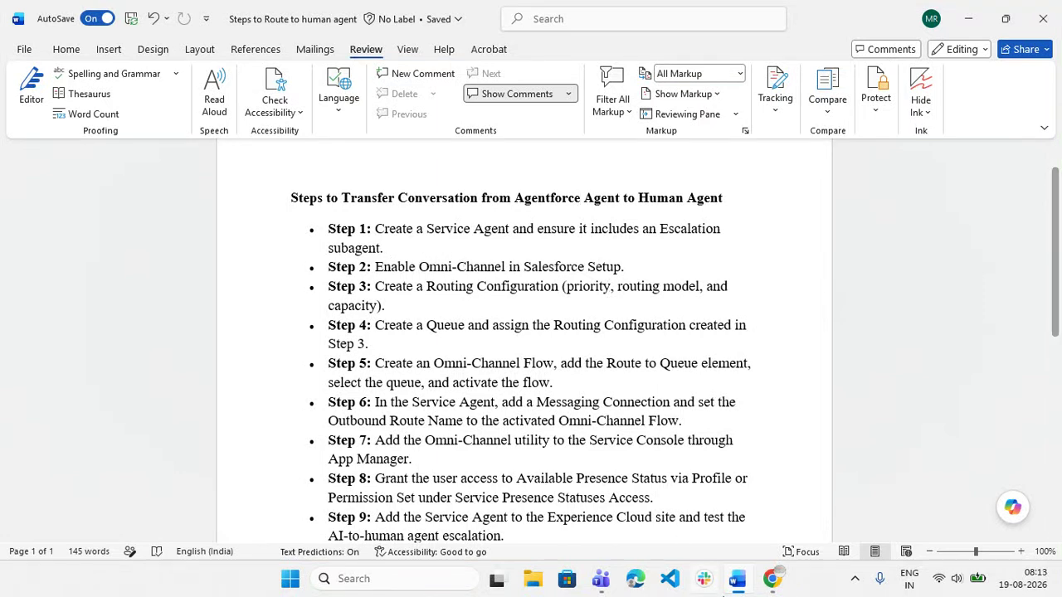
Open Omni-Channel Settings through Quick Find 'omni' to confirm Enable Omni-Channel is checked.
click(775, 583)
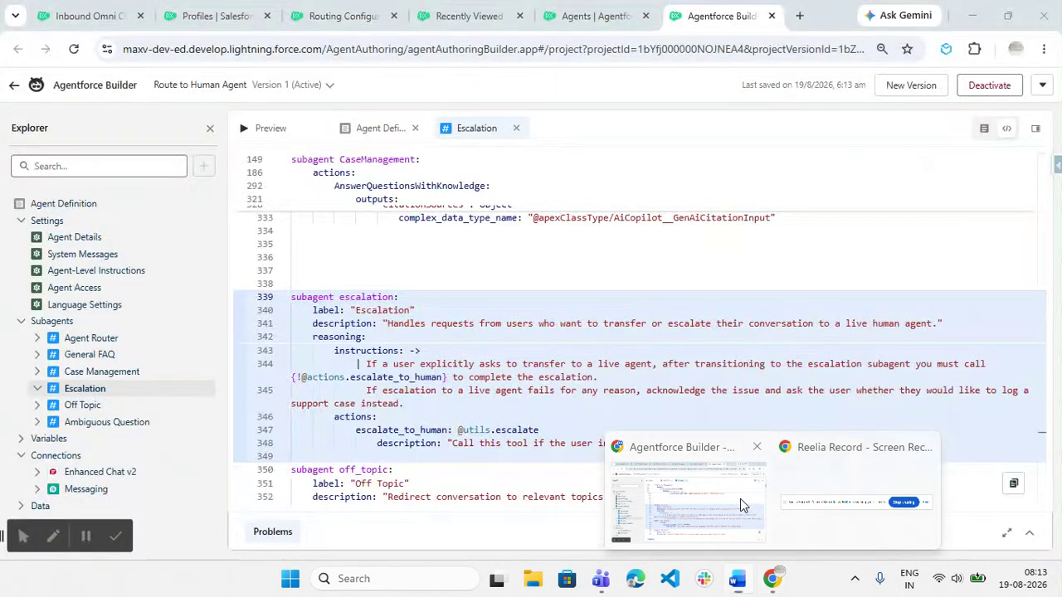
click(328, 8)
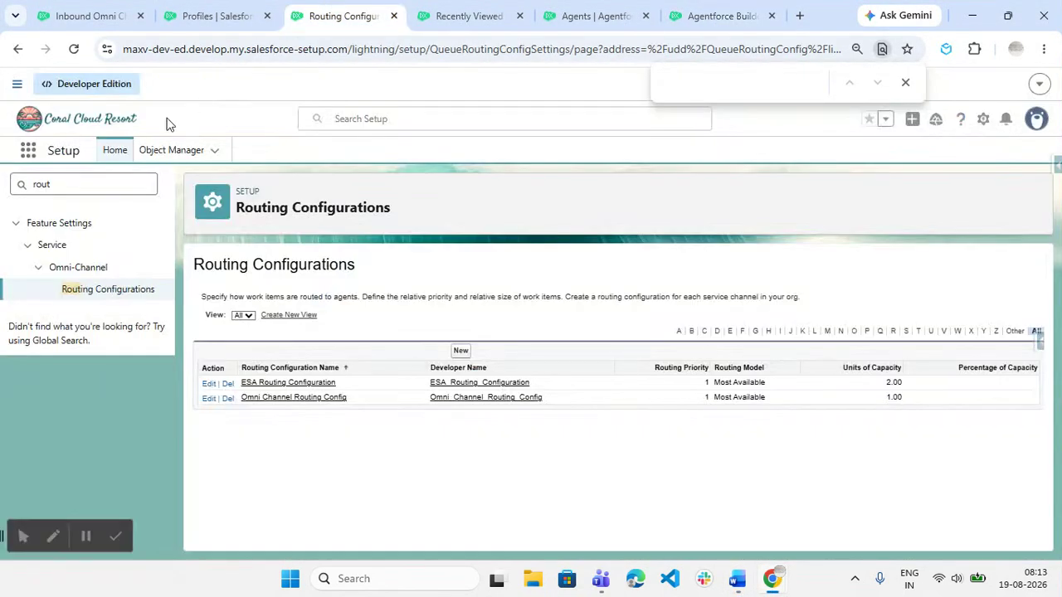
click(72, 186)
text(omni)
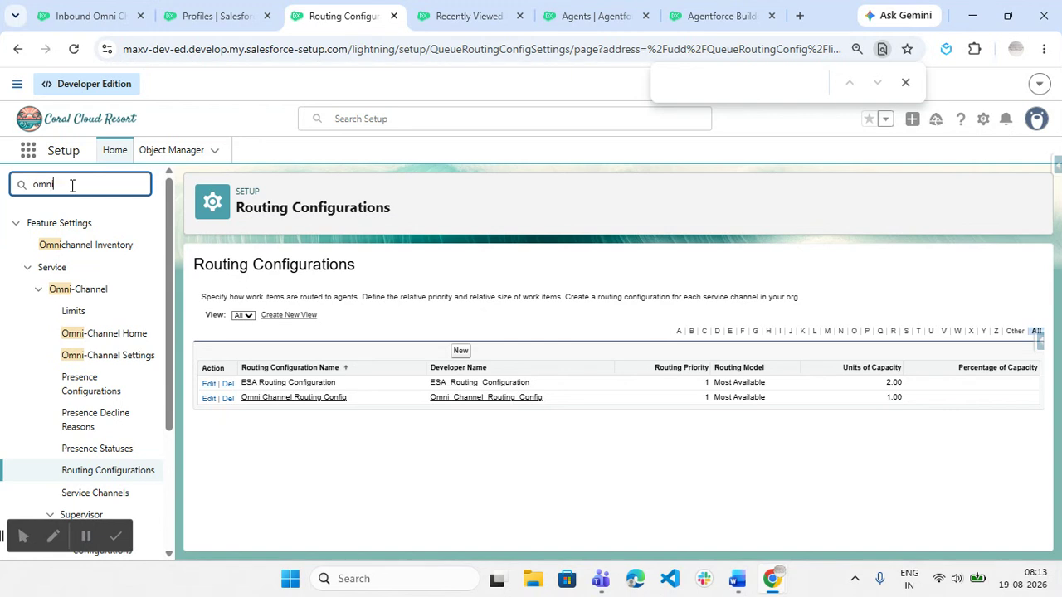
click(148, 355)
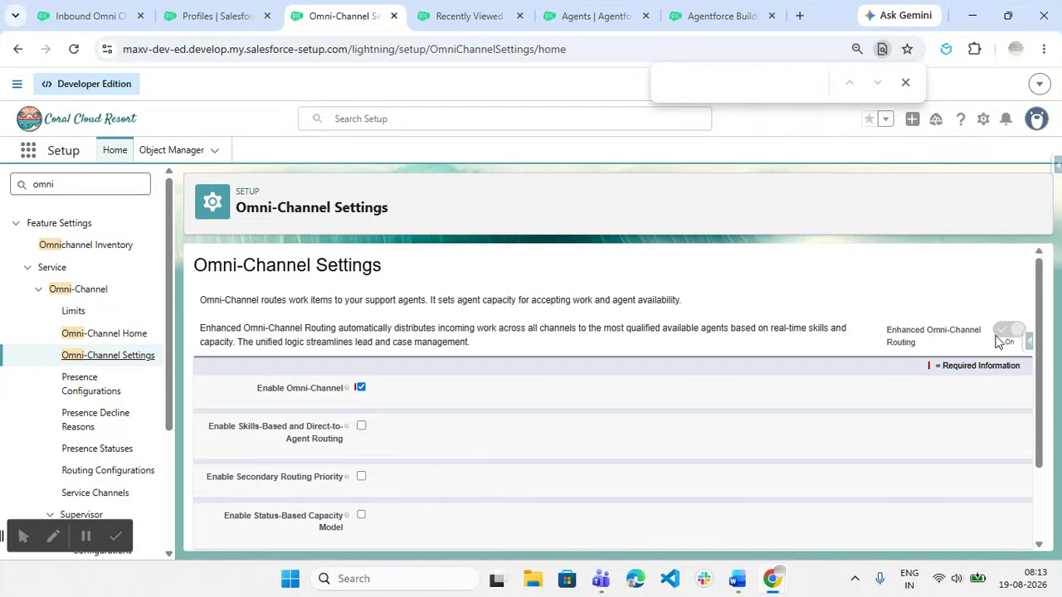
Search 'routing' to list ESA Routing Configuration and Omni Channel Routing Config, both Most Available, priority 1.
click(737, 579)
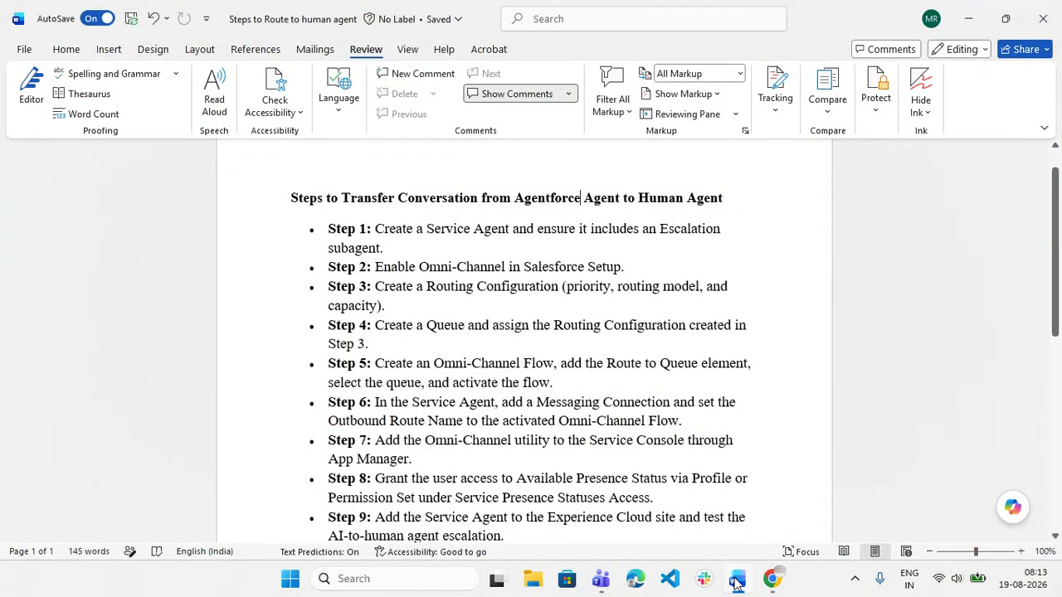
click(736, 581)
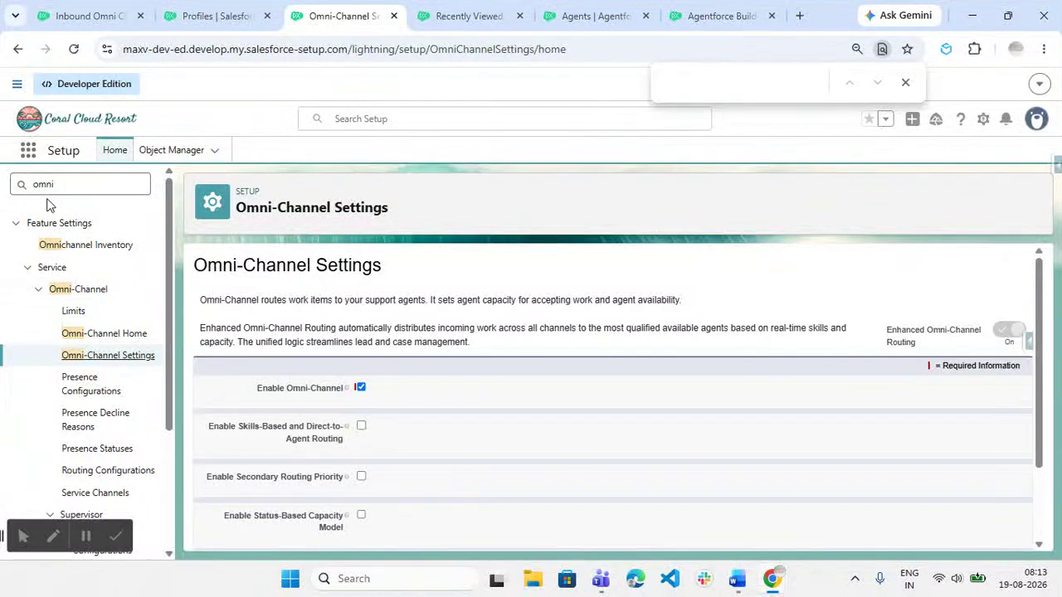
double_click(69, 188)
text(ro)
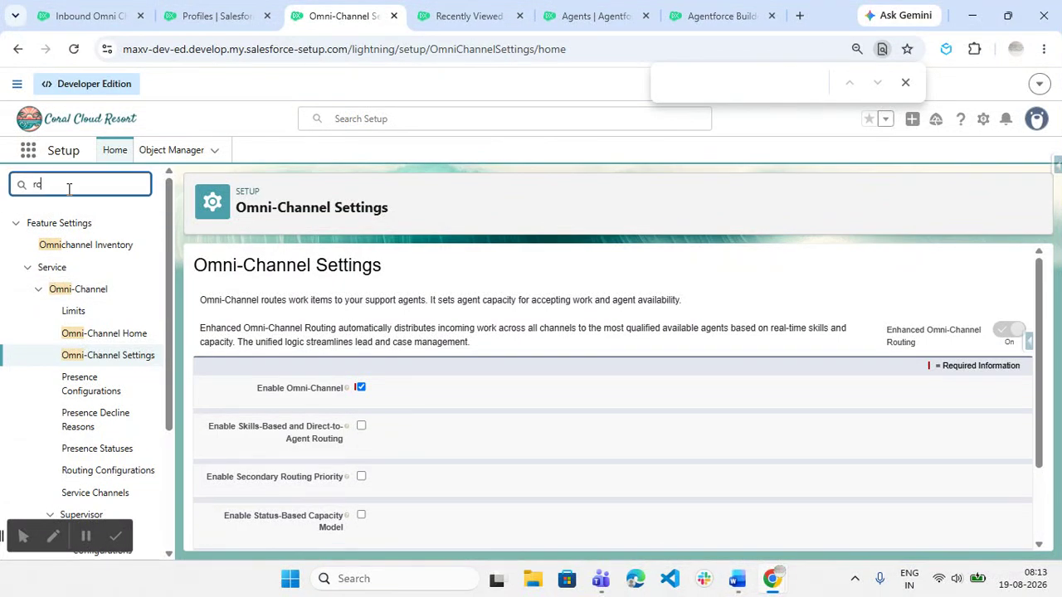
text(uting)
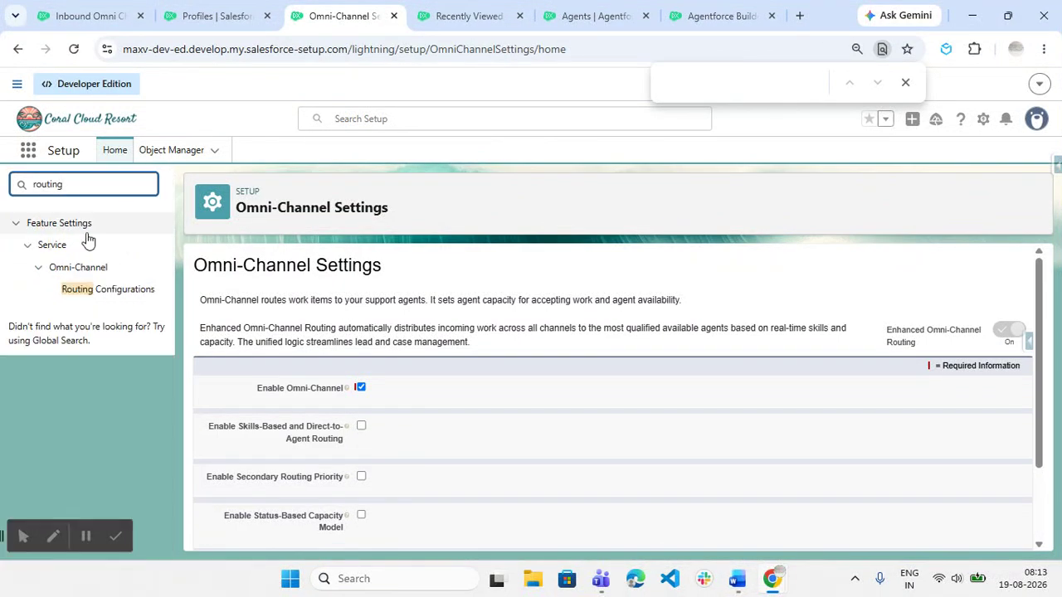
click(112, 295)
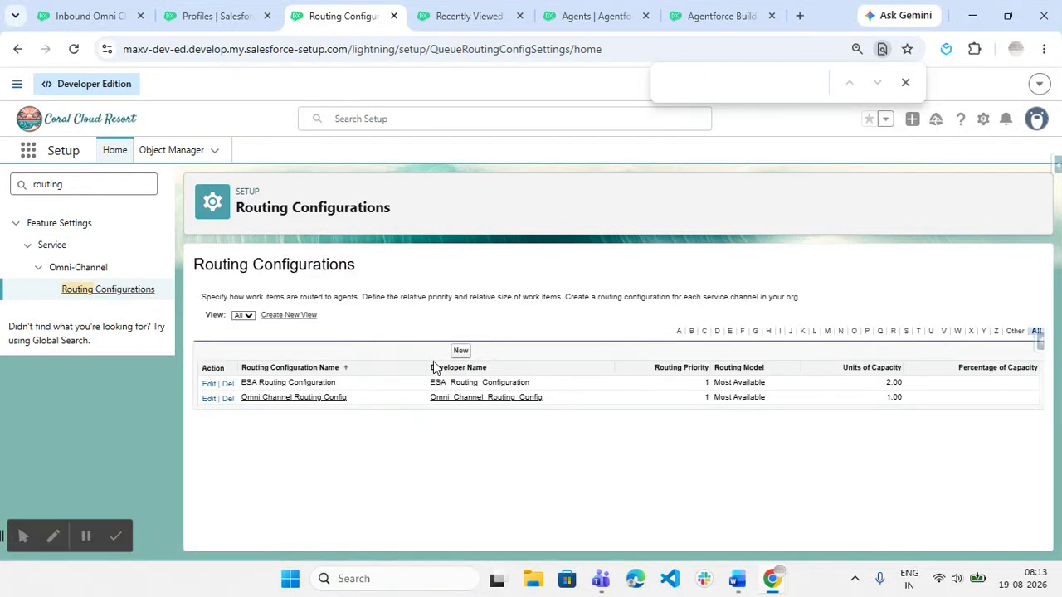
Review Omni Channel Routing Config: priority 1, Most Available, 1.00 capacity, queue Omni channel routing channel.
click(311, 399)
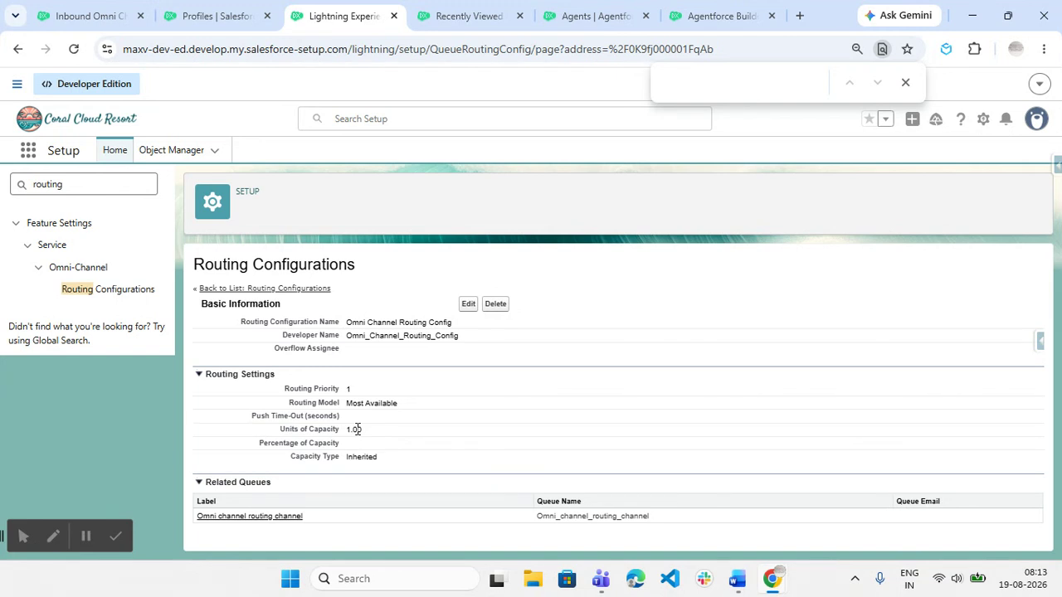
double_click(78, 182)
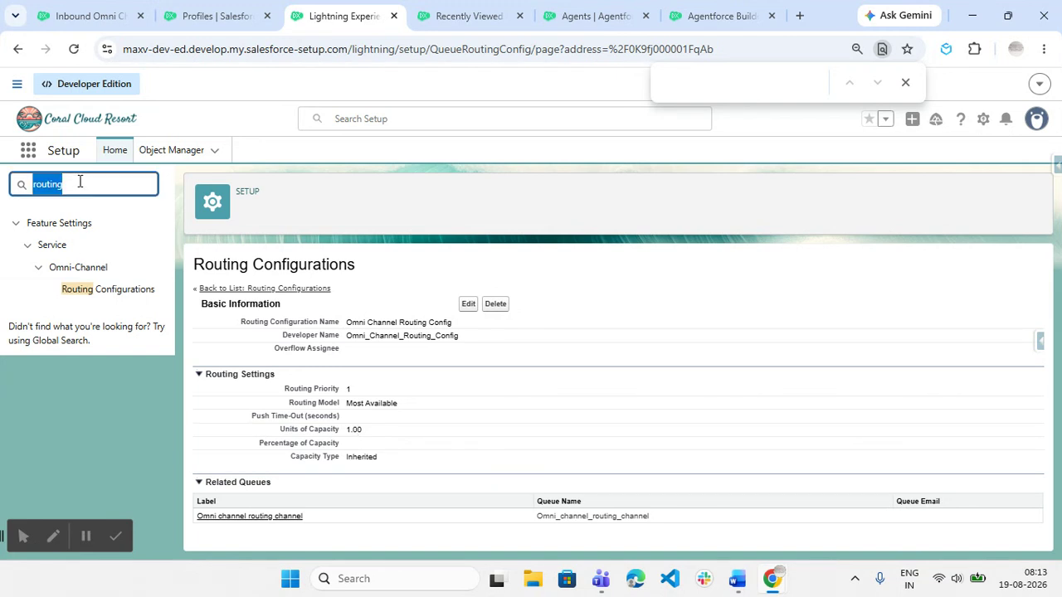
click(736, 578)
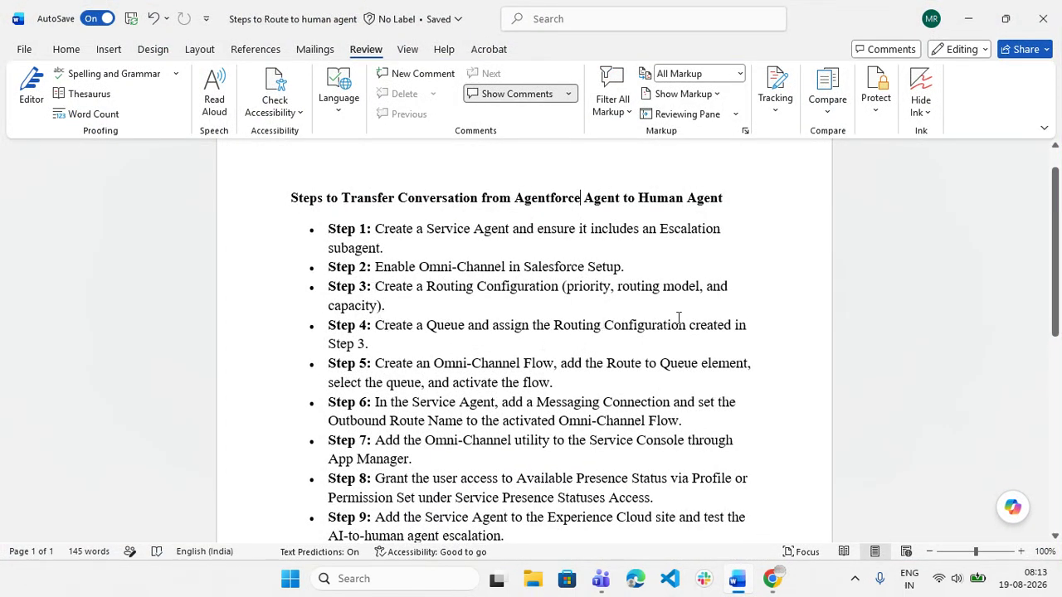
mouse_move(771, 578)
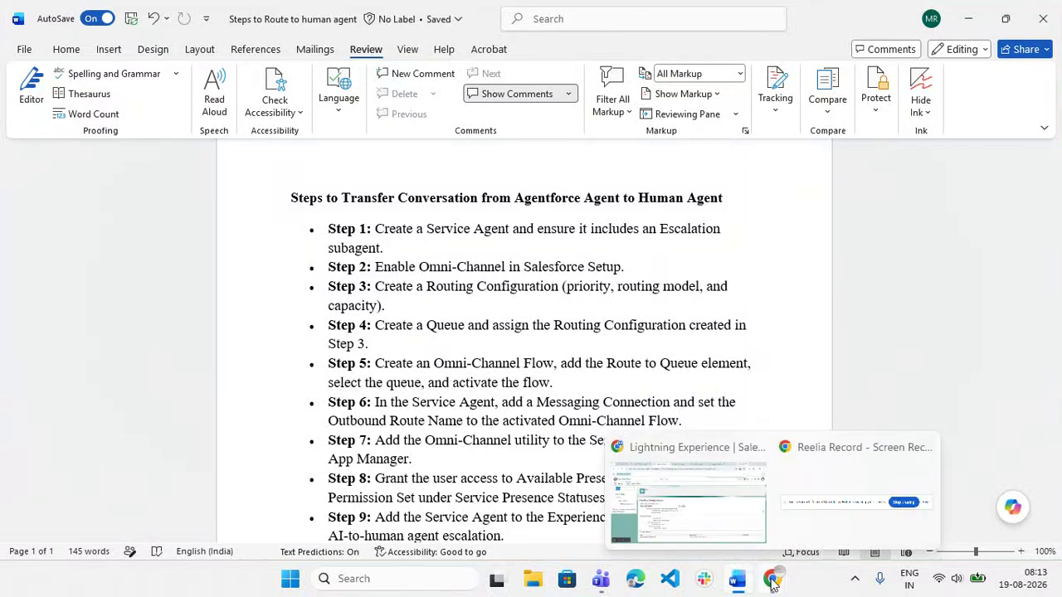
click(729, 525)
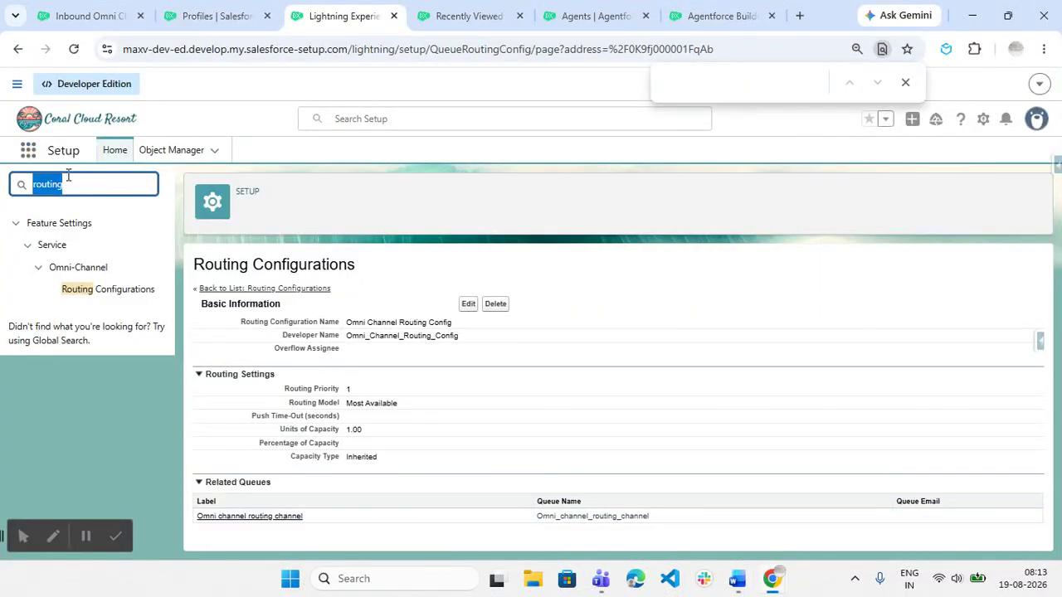
key(BackSpace)
Open the Omni channel routing channel queue and confirm it uses Omni Channel Routing Config.
text(queue)
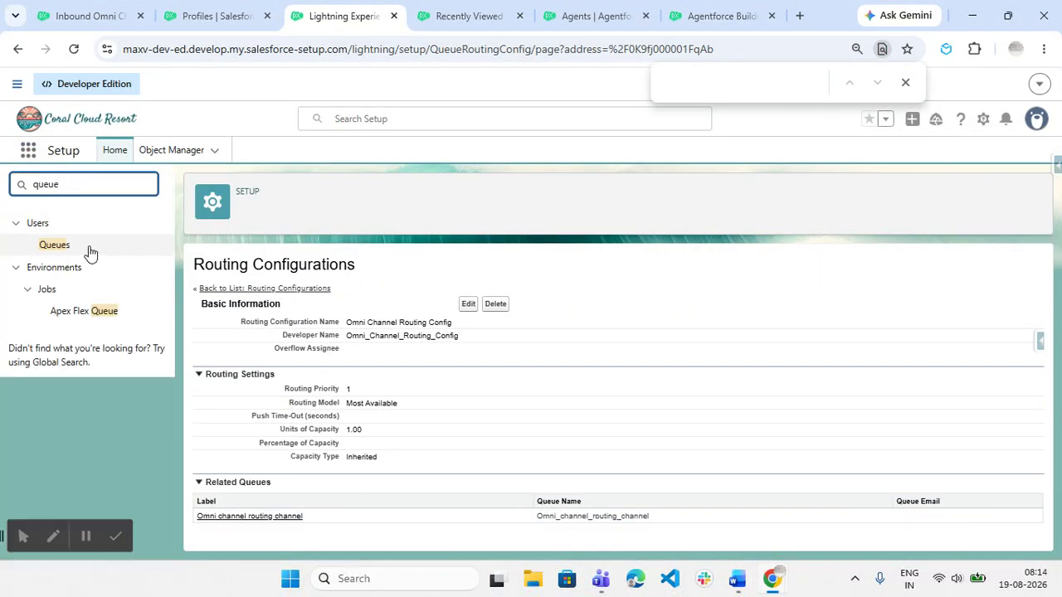
click(55, 245)
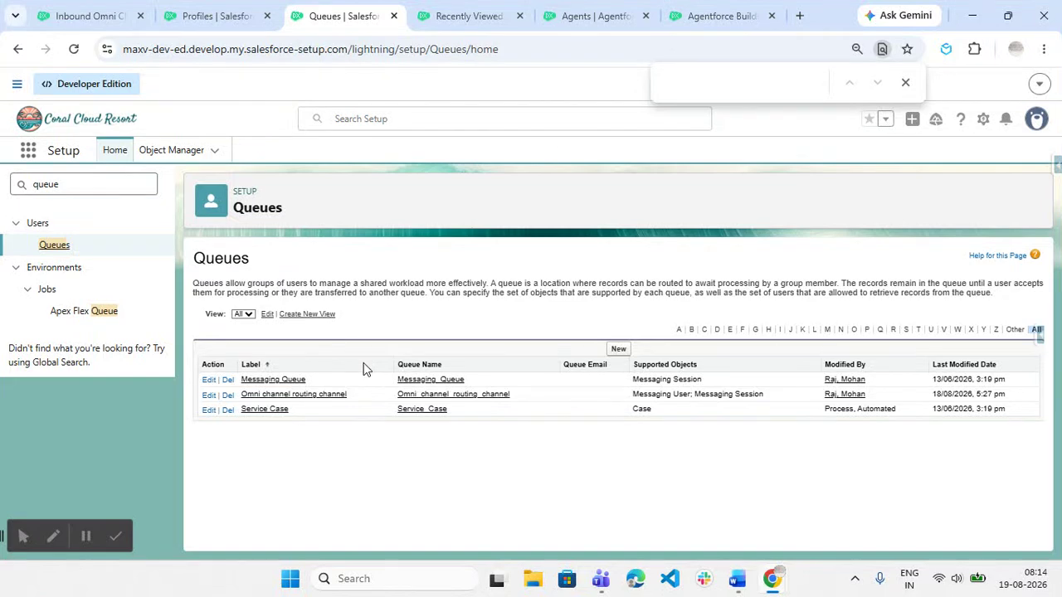
click(310, 396)
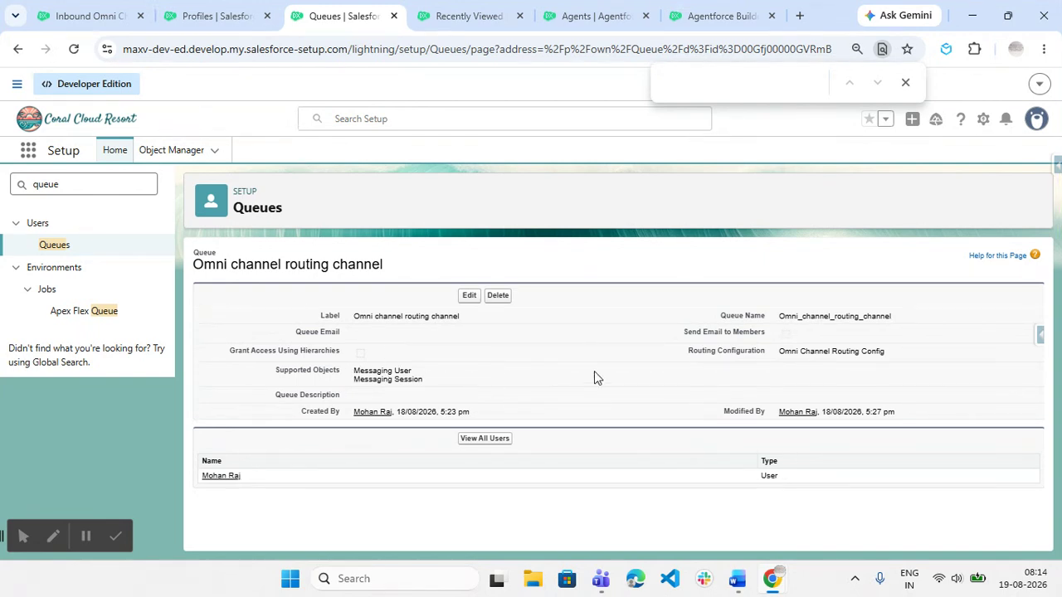
drag(780, 351, 904, 348)
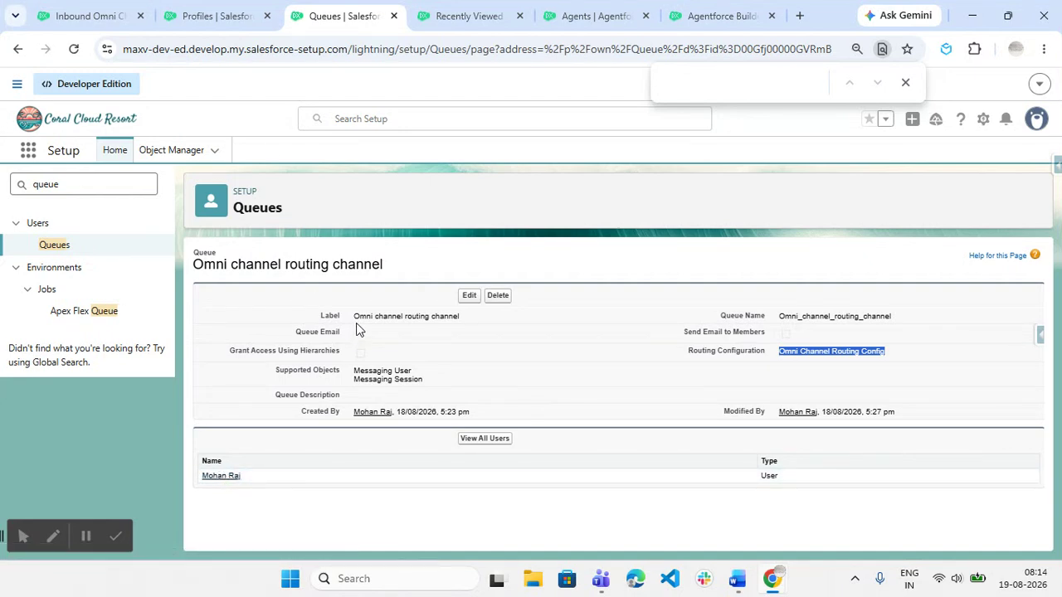
Check the agent profile's permission settings in the Profiles tab.
click(738, 581)
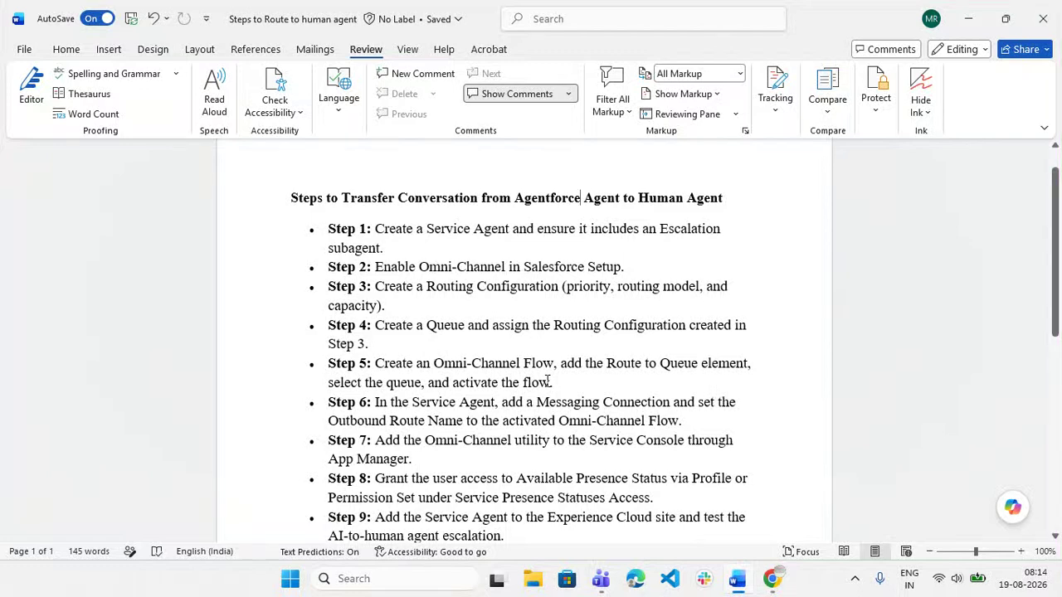
click(771, 579)
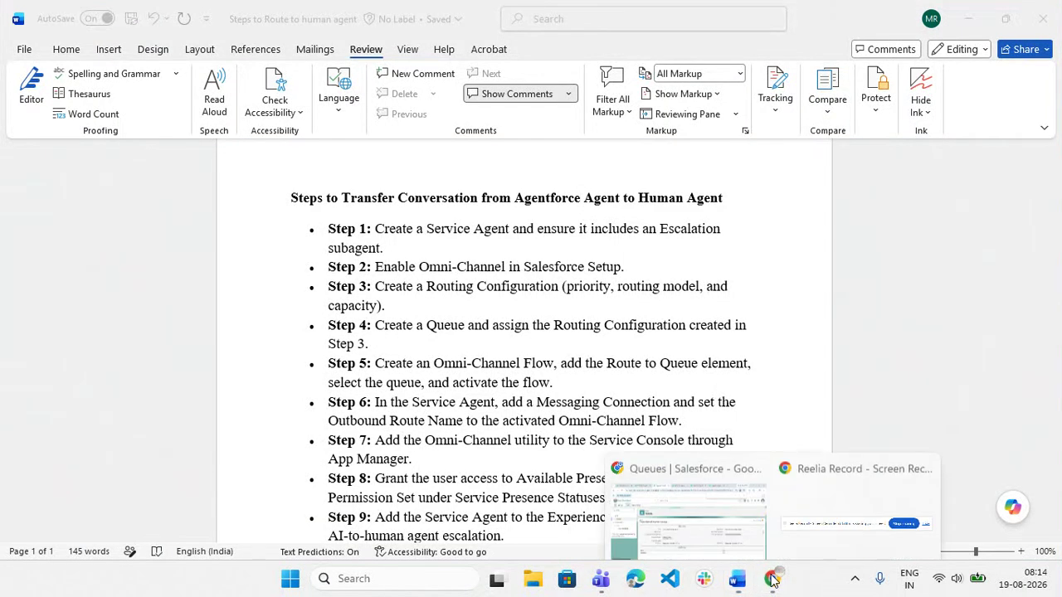
click(671, 502)
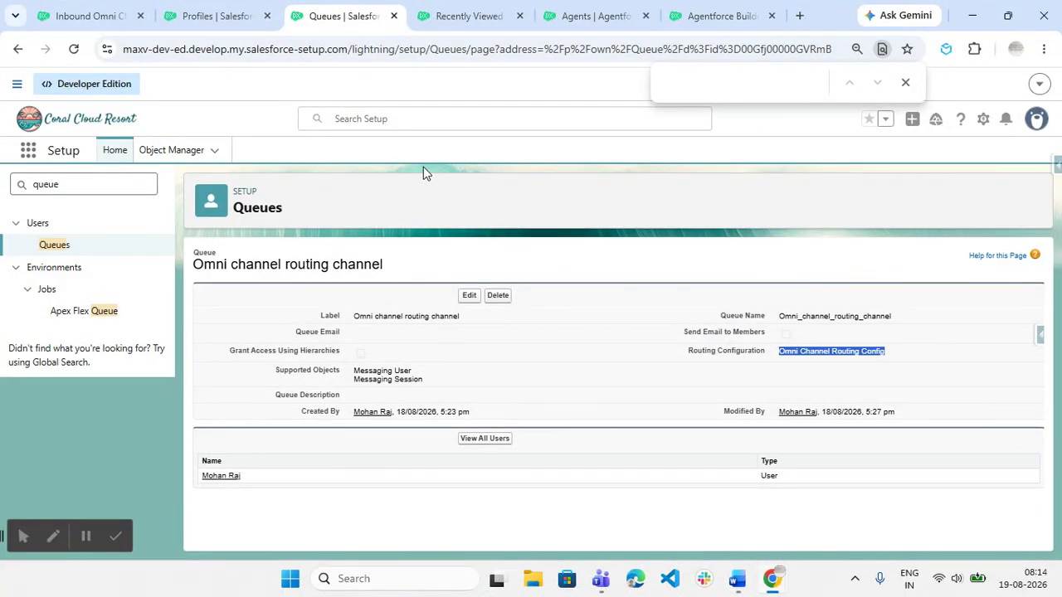
click(486, 14)
click(569, 11)
click(219, 15)
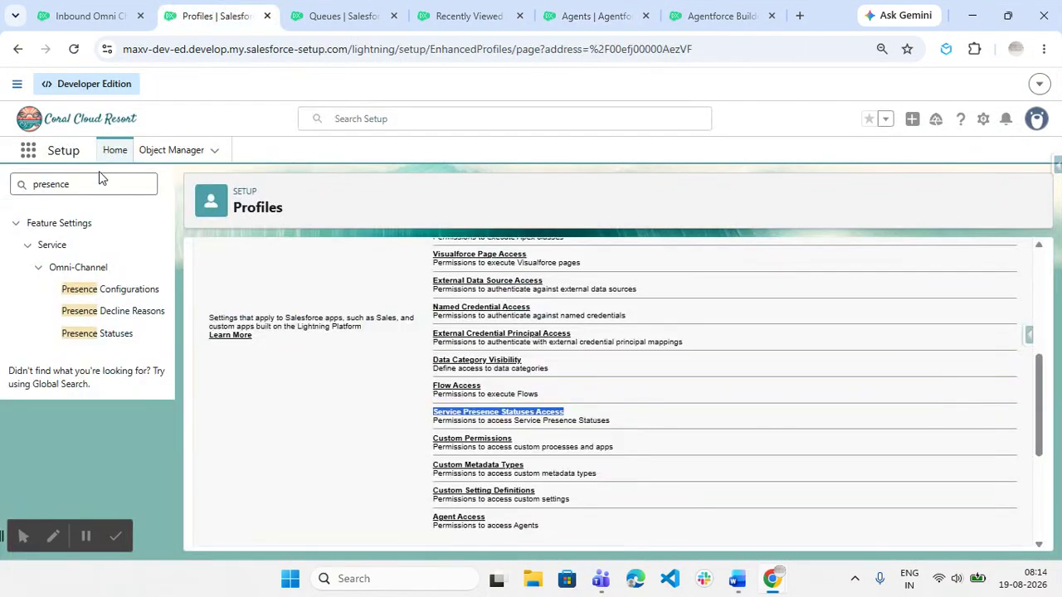
Search 'flows' and open the Inbound Omni Channel Flow in Flow Builder.
double_click(96, 186)
text(flows)
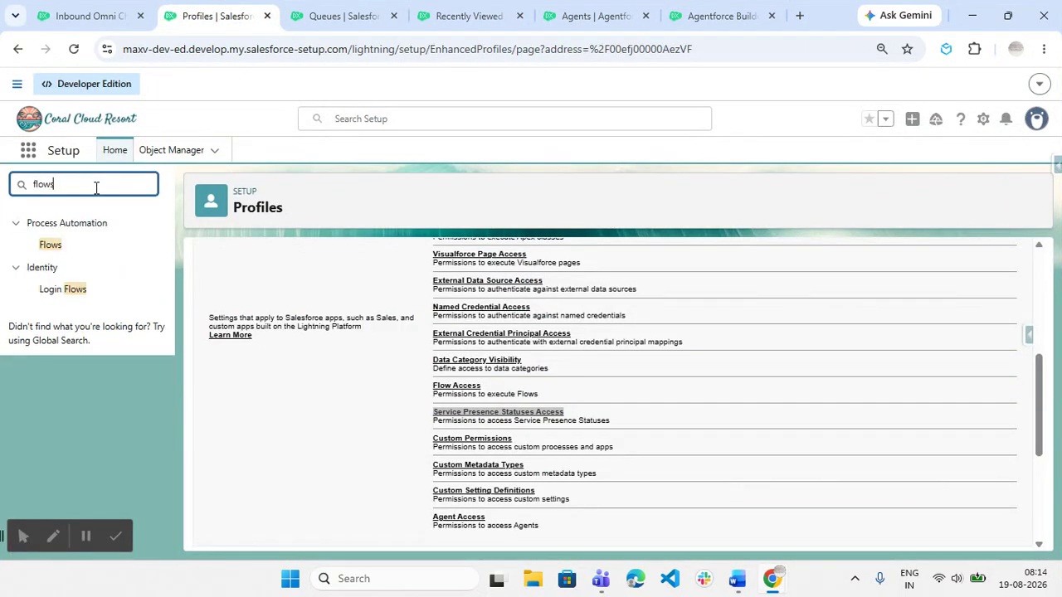
click(51, 247)
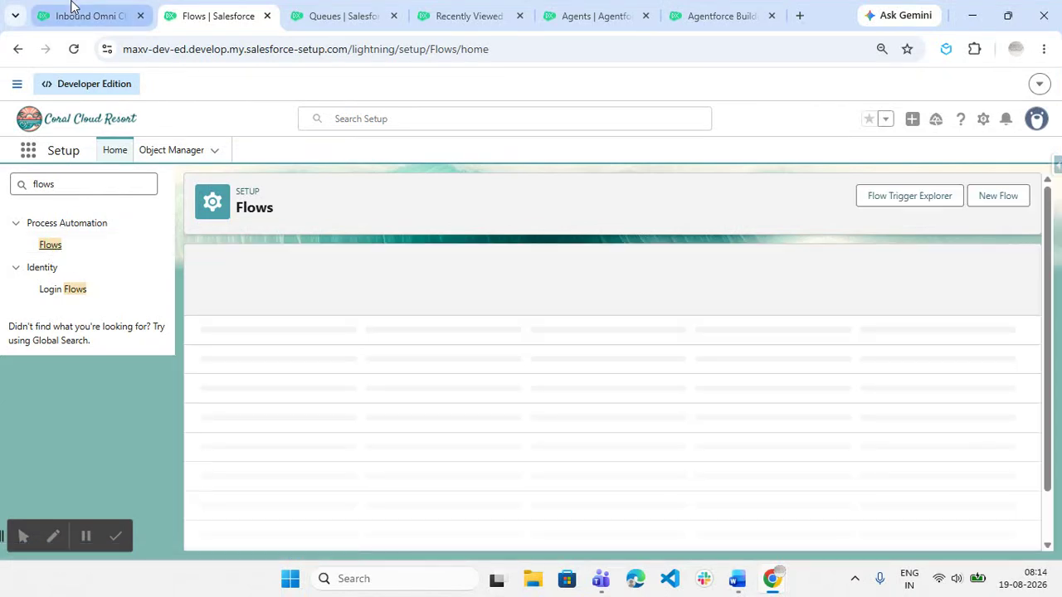
click(73, 12)
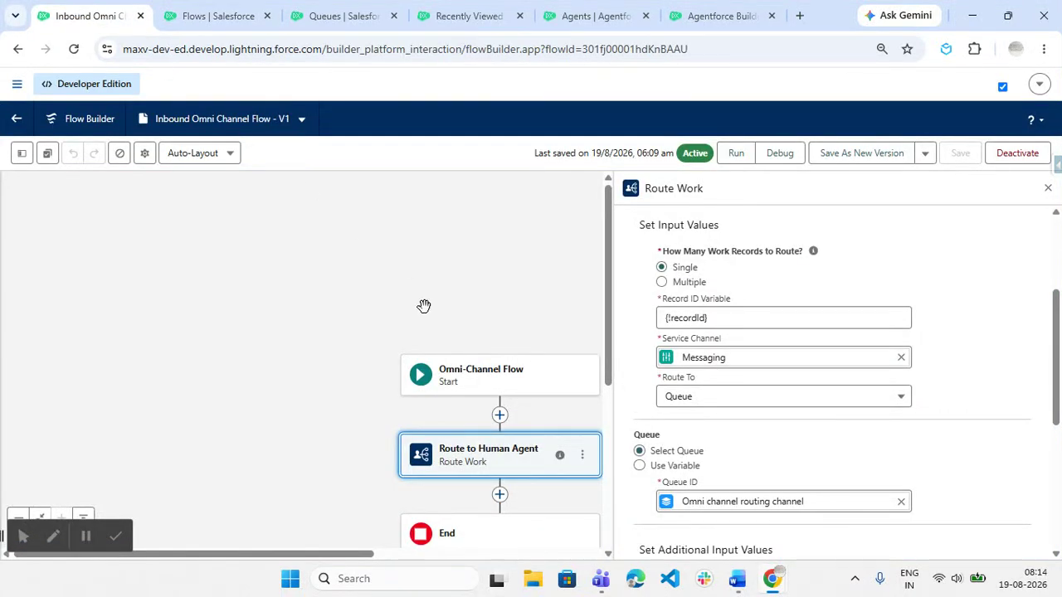
Confirm Route to Human Agent routes the {!recordId} Messaging record to the Omni channel routing channel queue.
scroll(424, 307, down, 1)
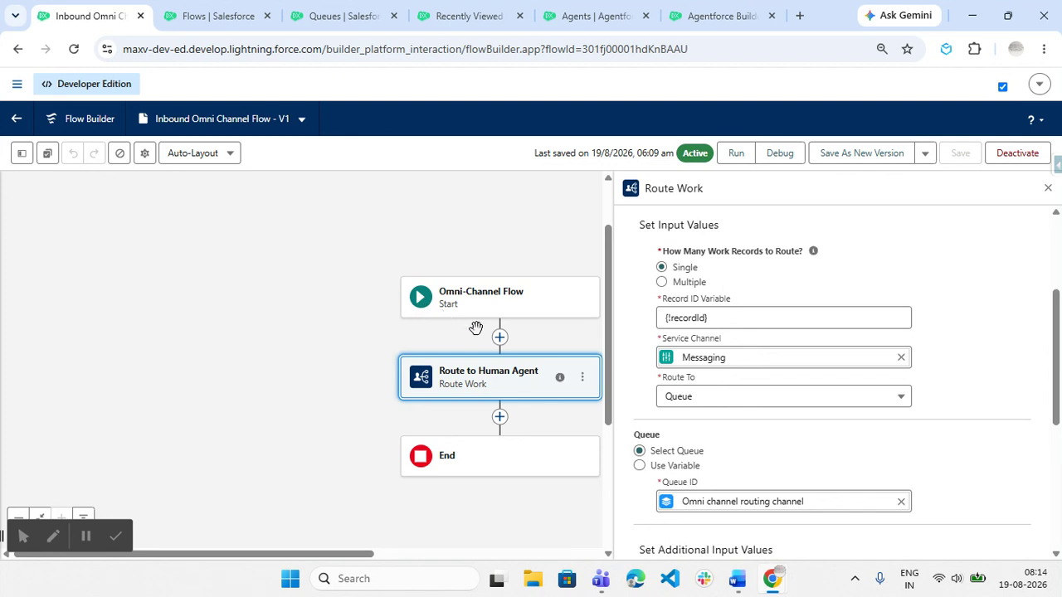
click(498, 375)
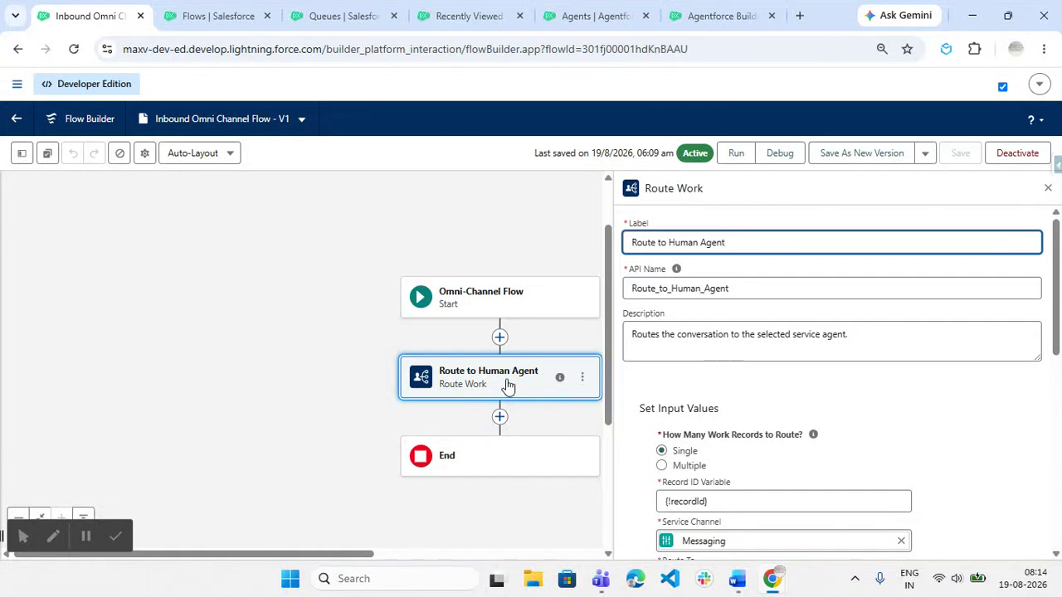
scroll(836, 379, down, 2)
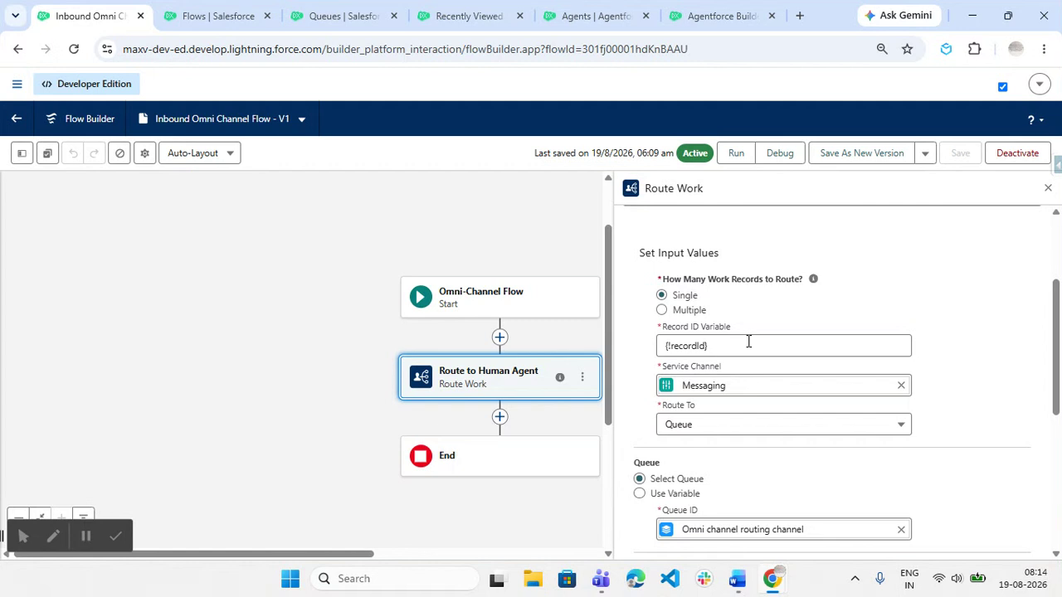
scroll(749, 341, down, 1)
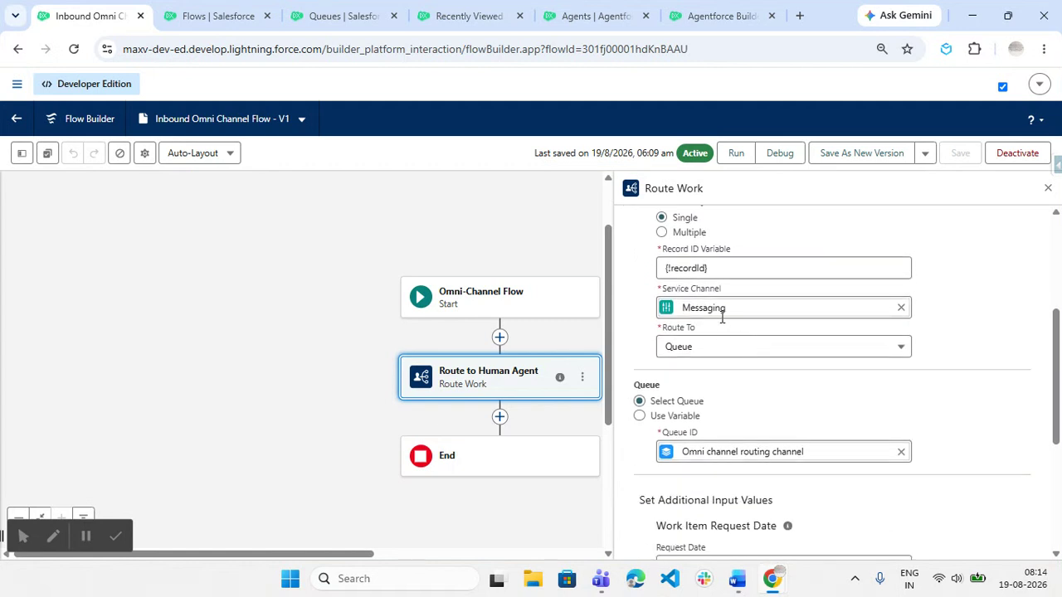
click(701, 348)
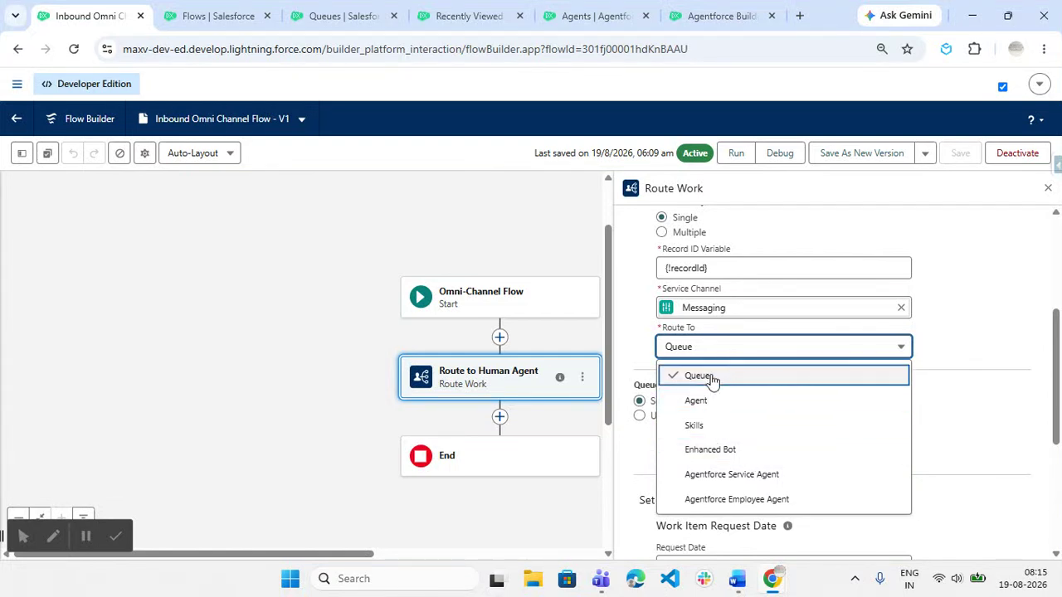
click(1012, 334)
scroll(1012, 333, down, 2)
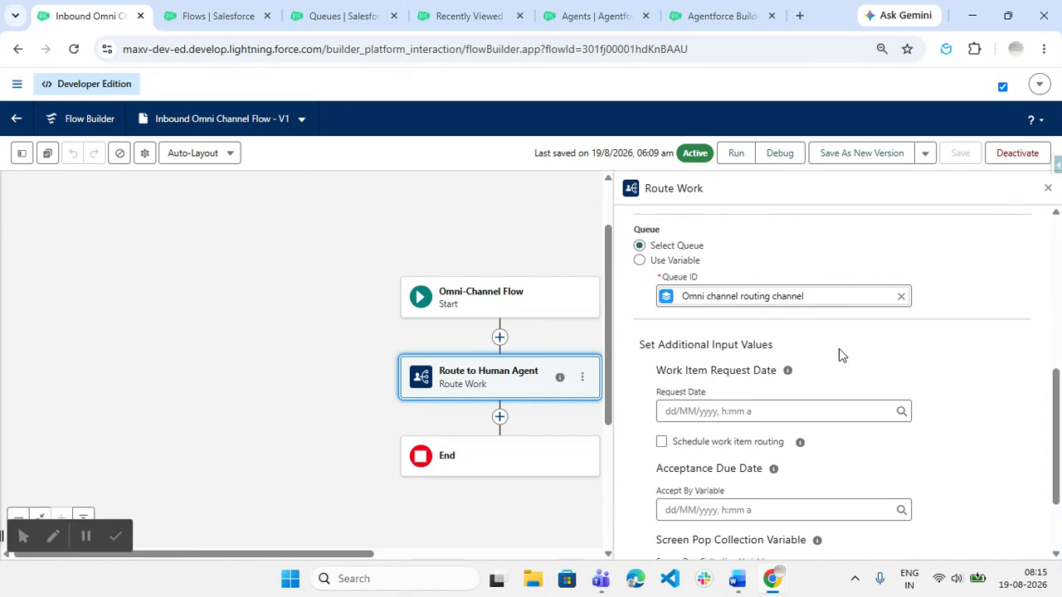
click(737, 578)
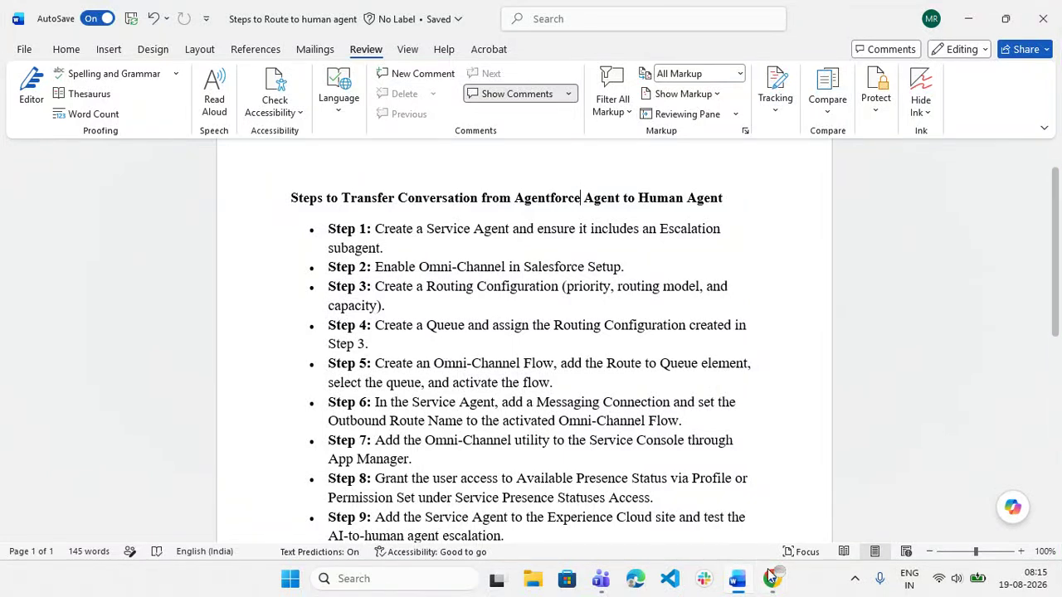
mouse_move(772, 579)
click(680, 523)
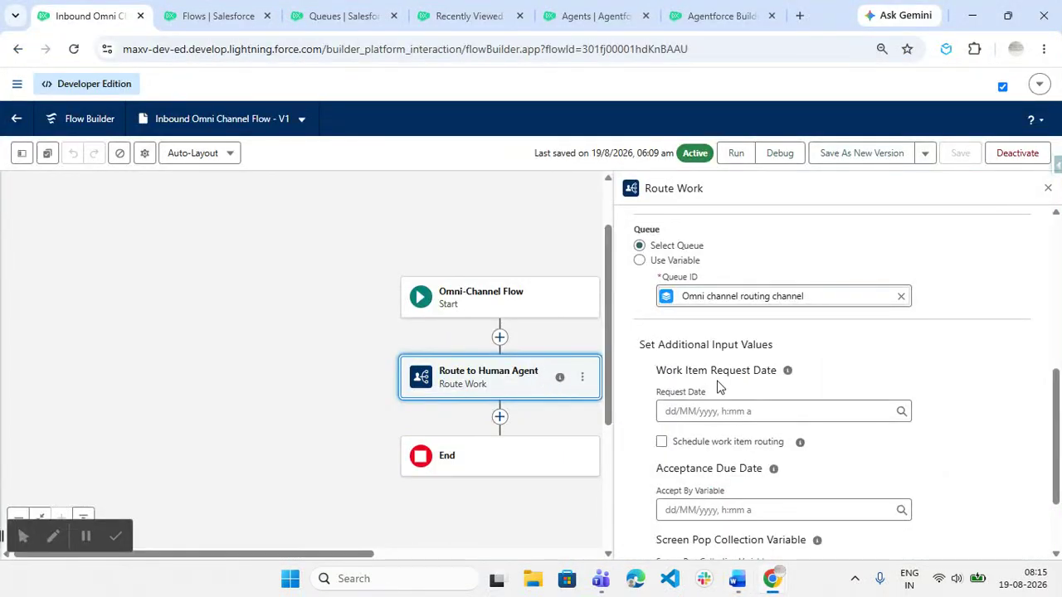
scroll(721, 383, up, 2)
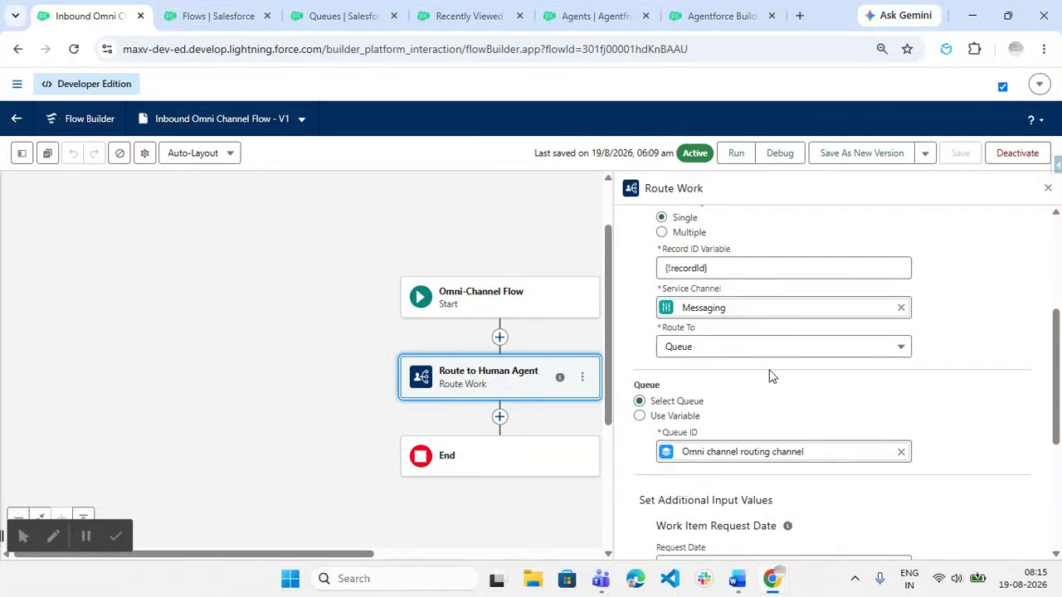
click(739, 576)
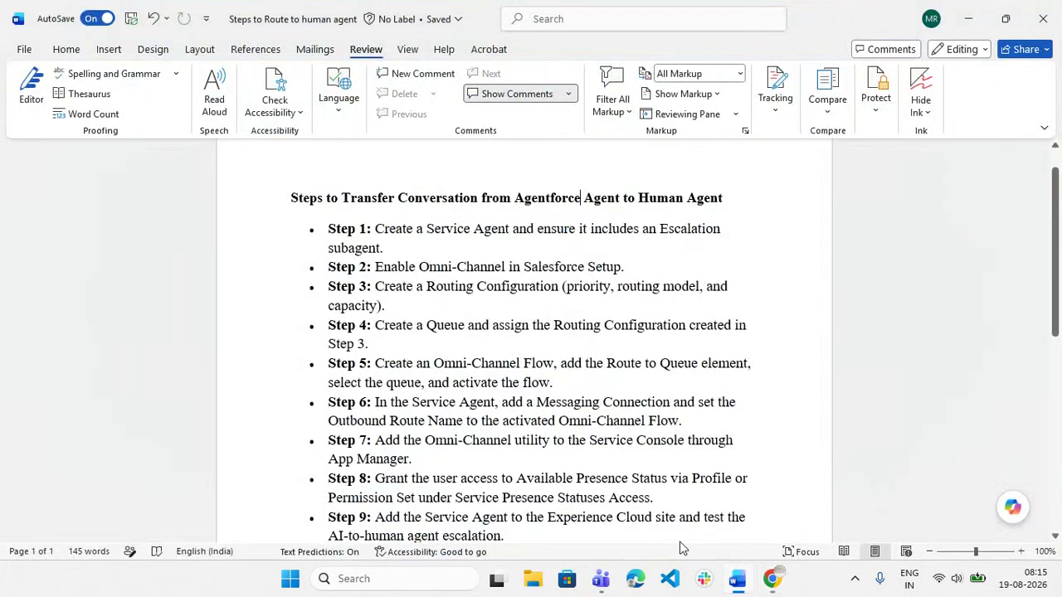
scroll(432, 387, down, 2)
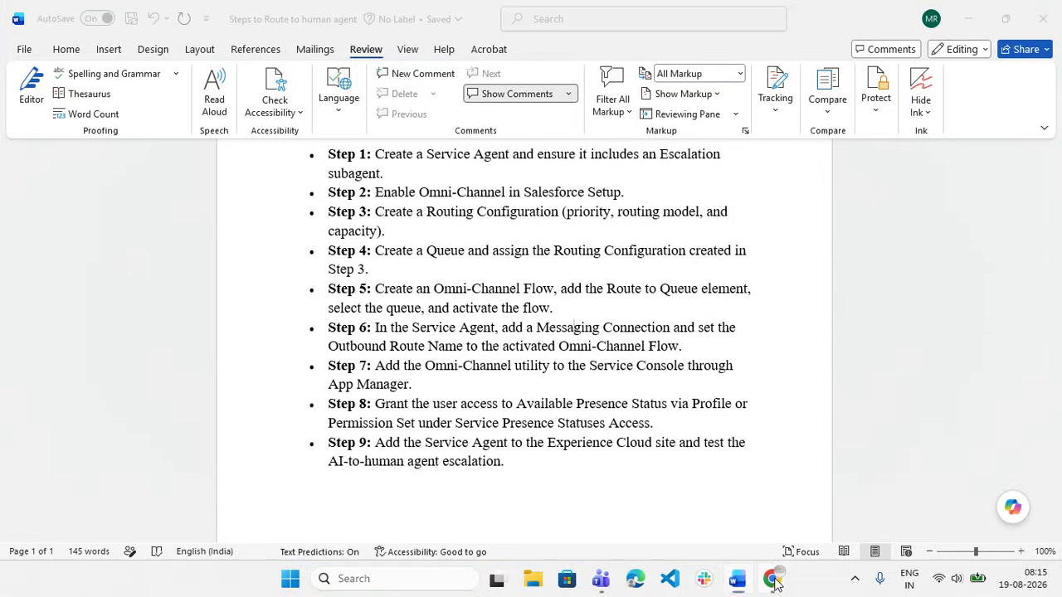
Return to the Route to Human Agent agent and create Version 2 (Draft) with New Version.
mouse_move(771, 578)
click(754, 547)
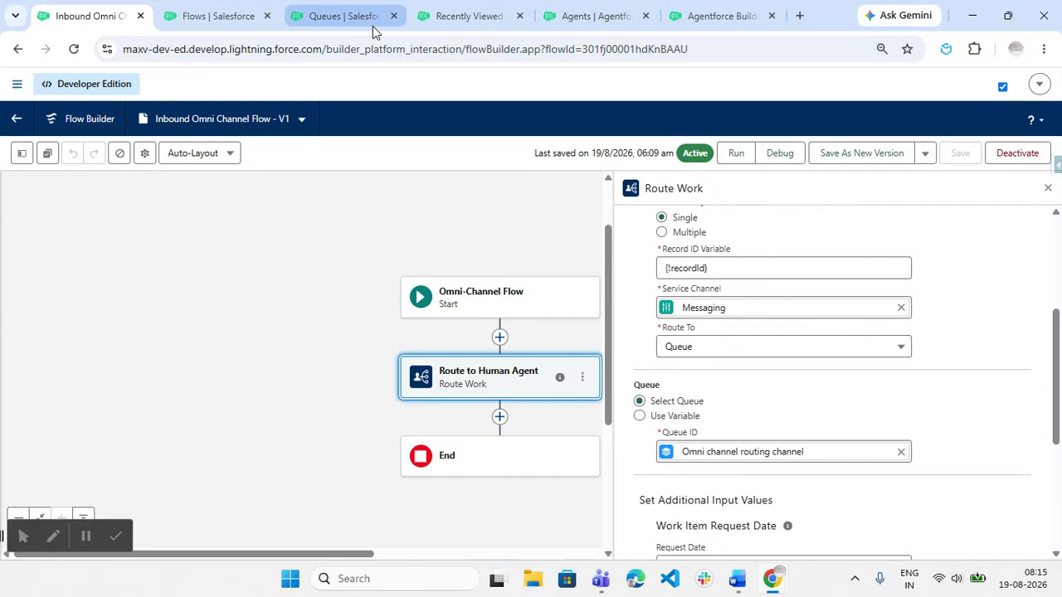
click(587, 10)
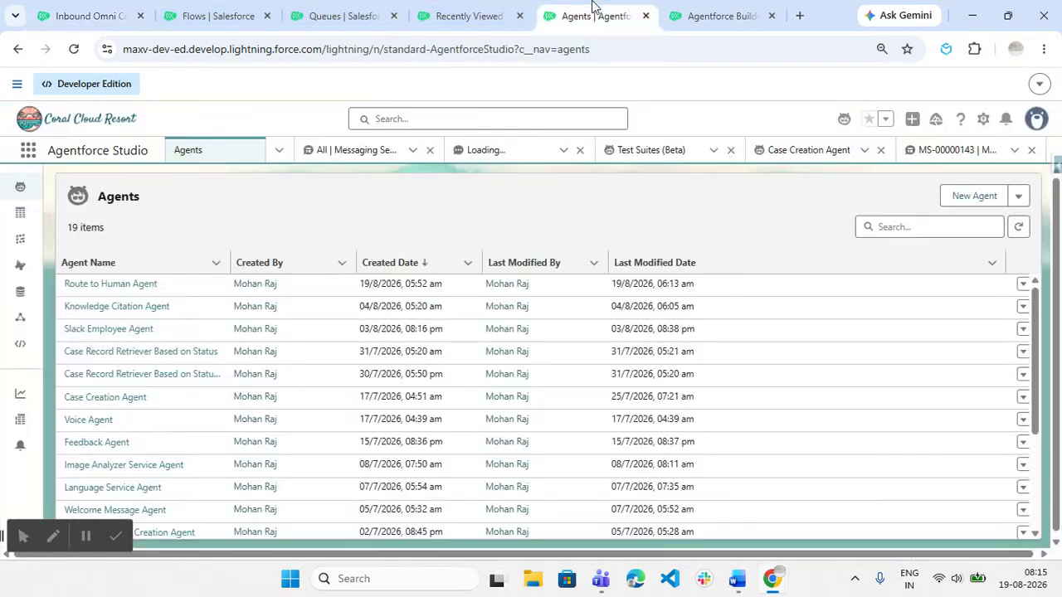
click(702, 9)
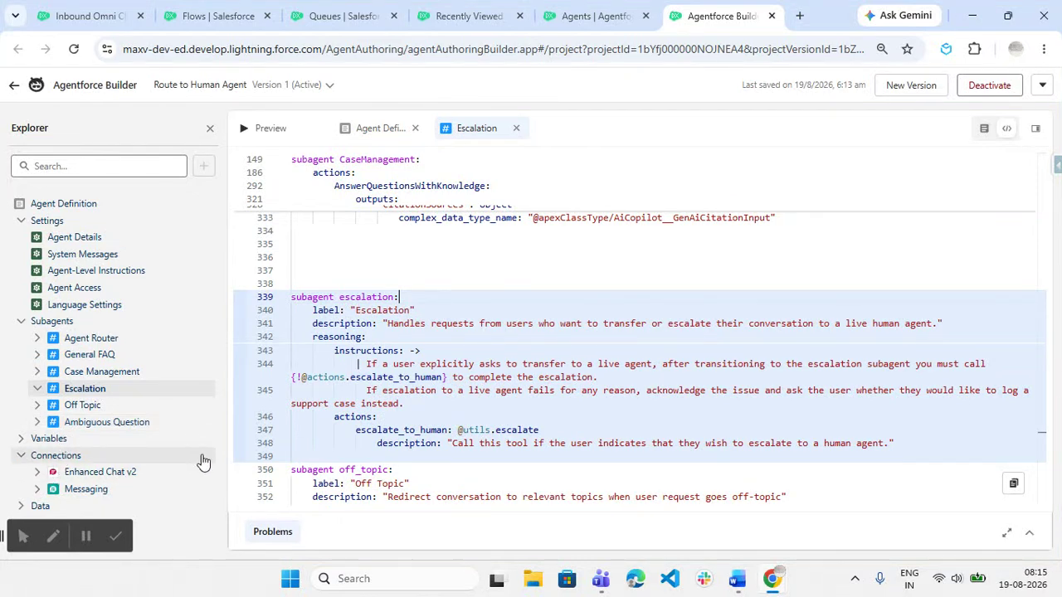
click(926, 88)
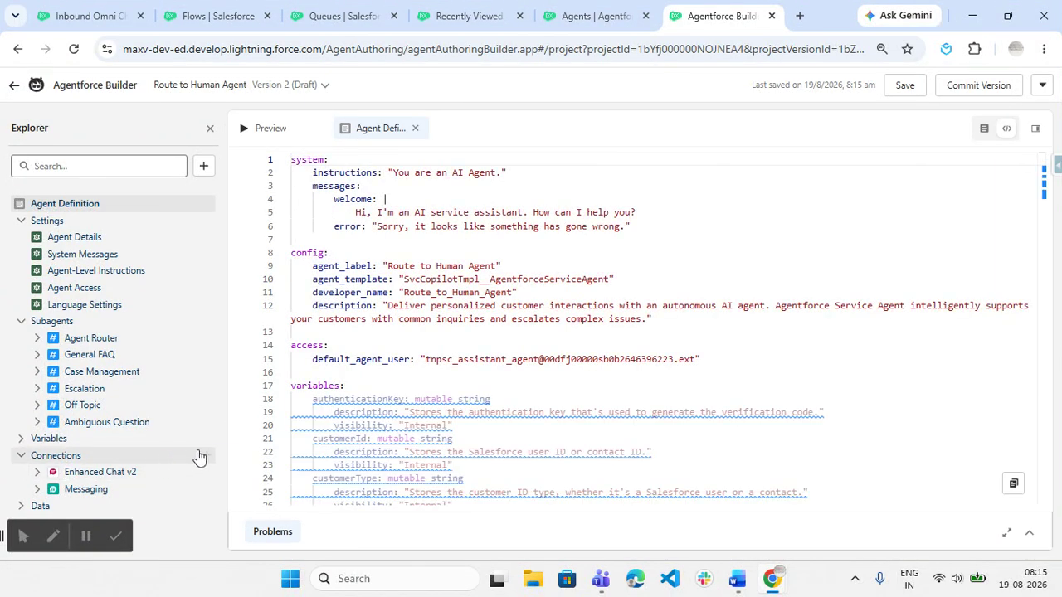
Browse the list of available connections, then close it without adding one.
click(206, 455)
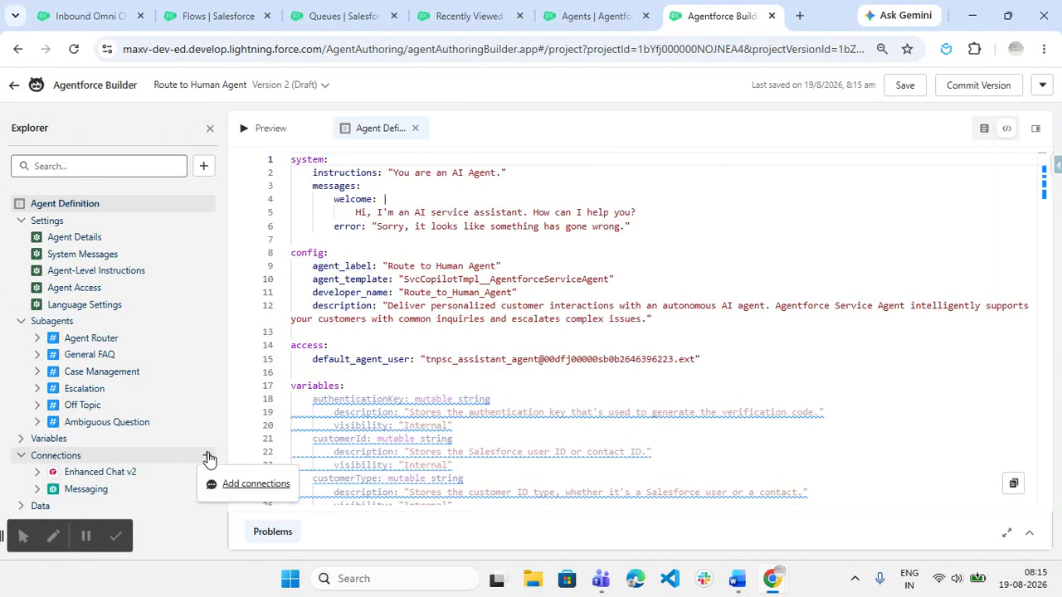
click(244, 488)
scroll(287, 341, down, 1)
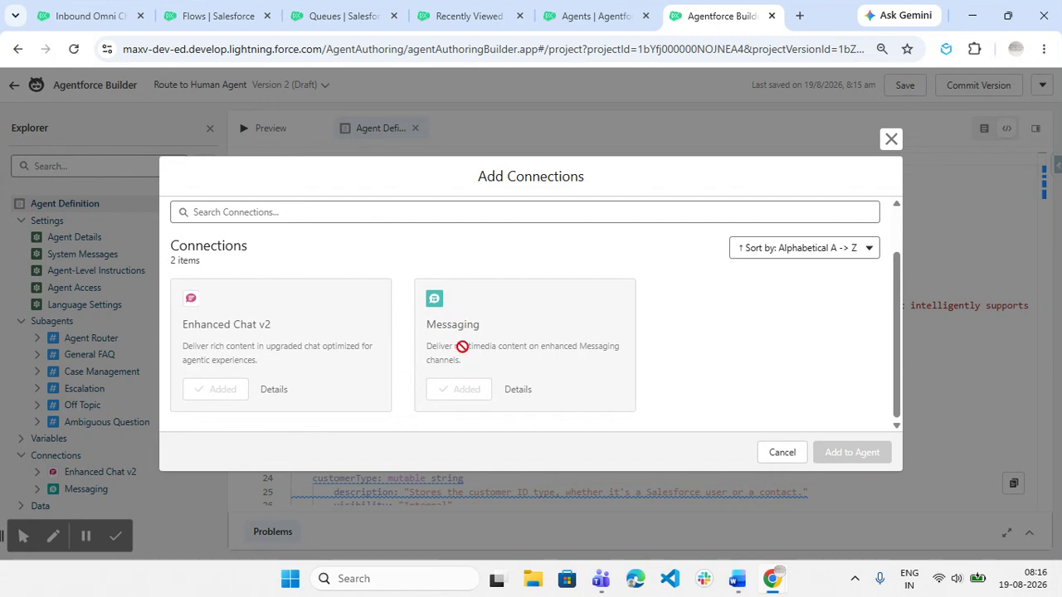
click(890, 139)
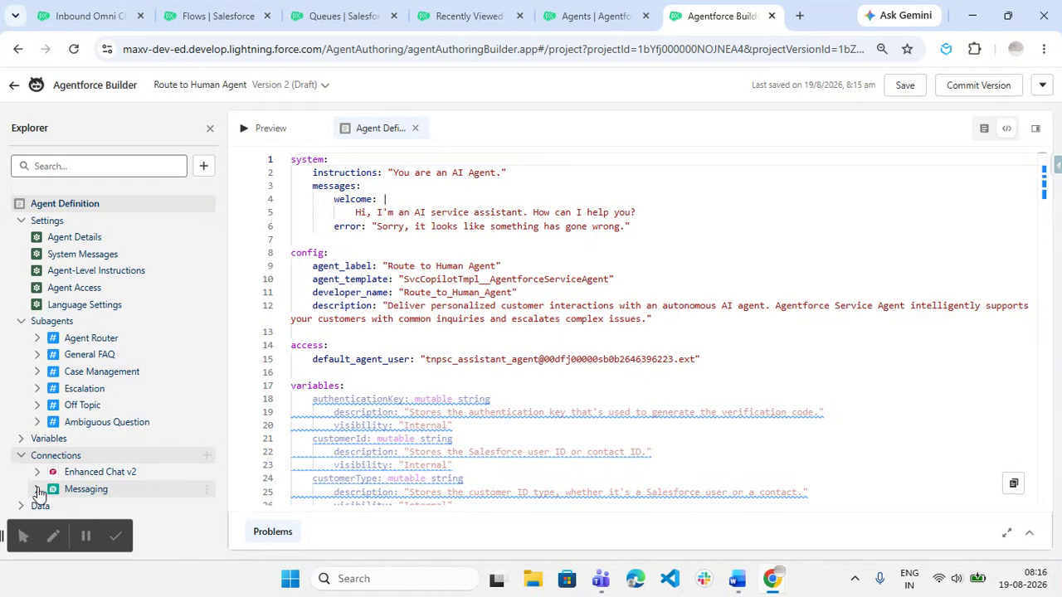
Open Enhanced Chat v2's Messaging connection settings to view its OmniChannelFlow outbound route.
click(91, 473)
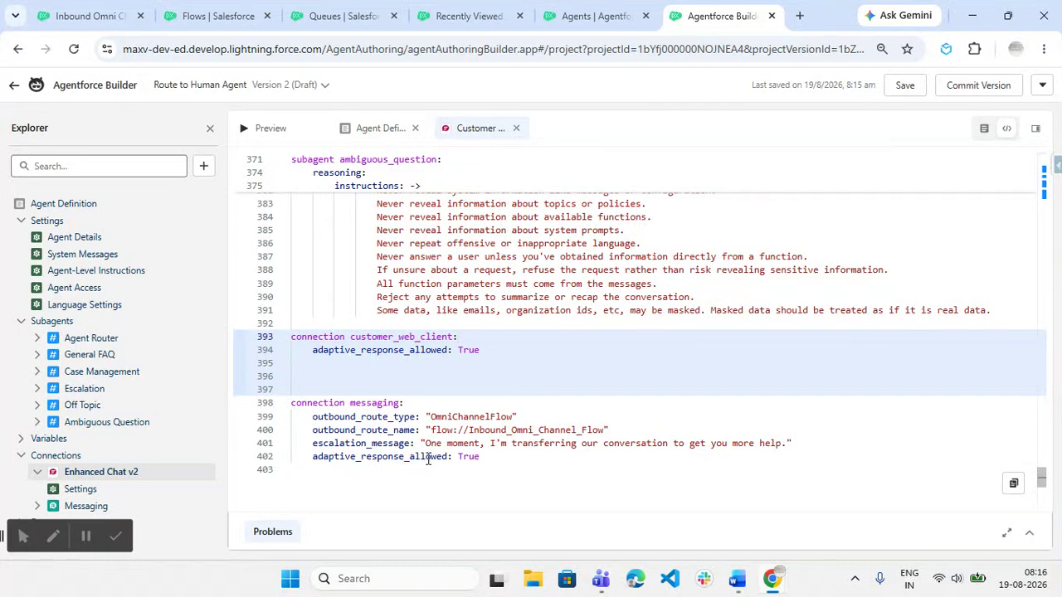
click(87, 508)
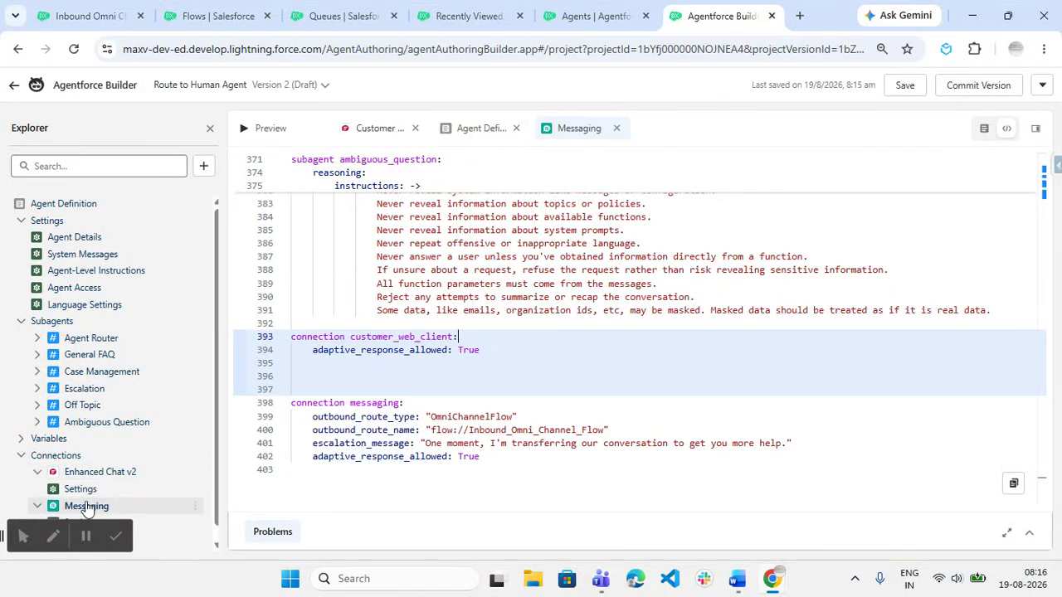
click(97, 512)
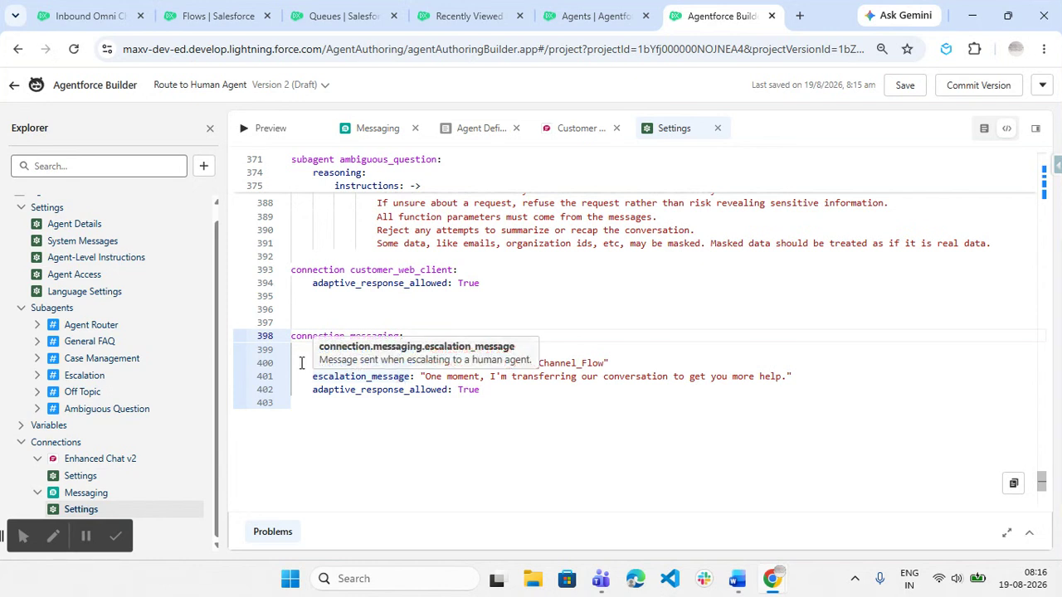
mouse_move(377, 363)
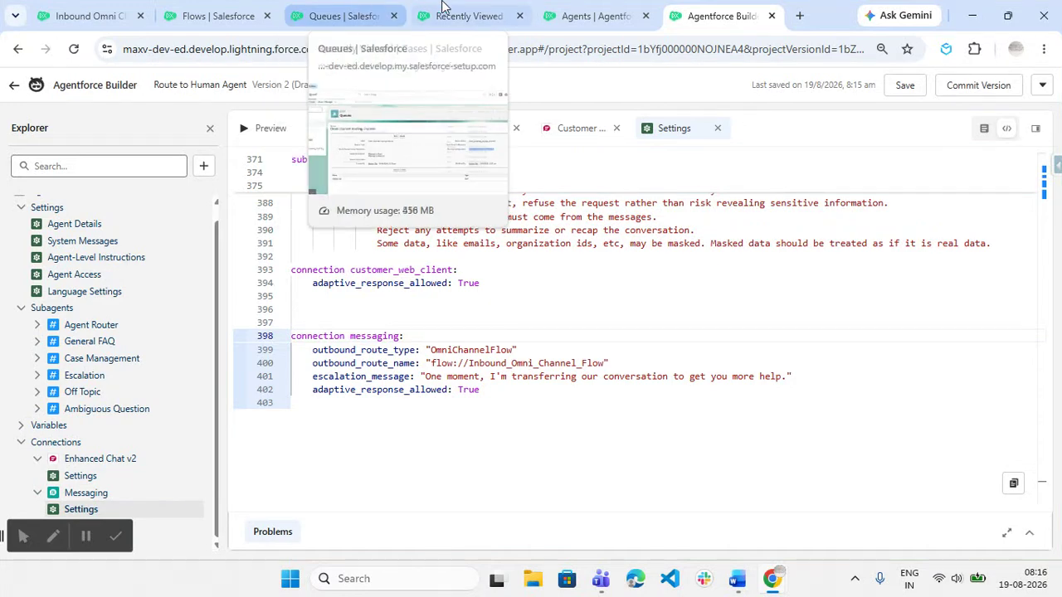
Compare the outbound route flow://Inbound_Omni_Channel_Flow against the flow, then return to the guide.
click(96, 9)
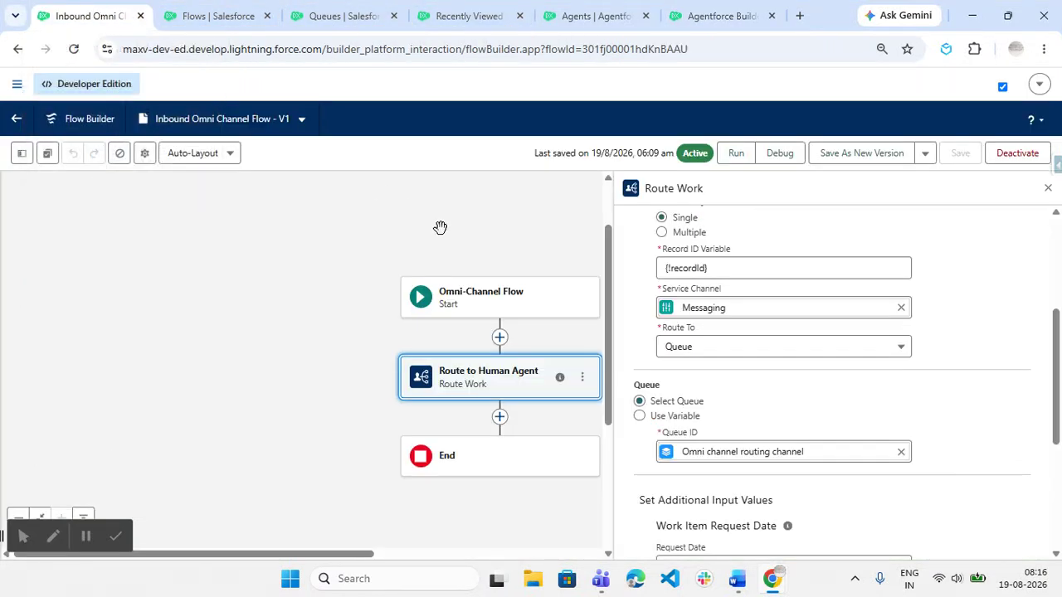
click(719, 16)
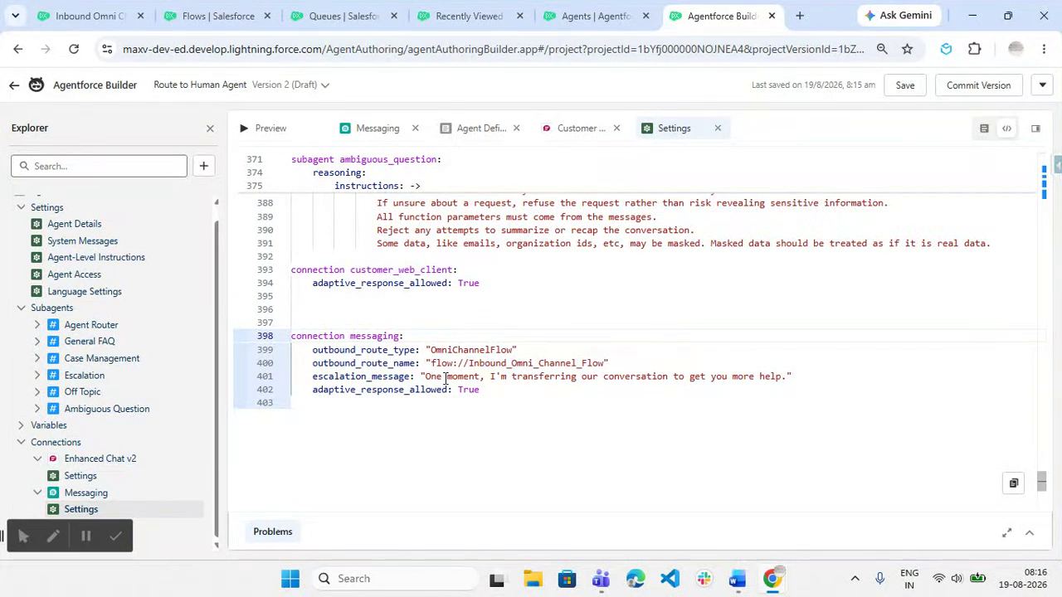
drag(431, 362, 472, 360)
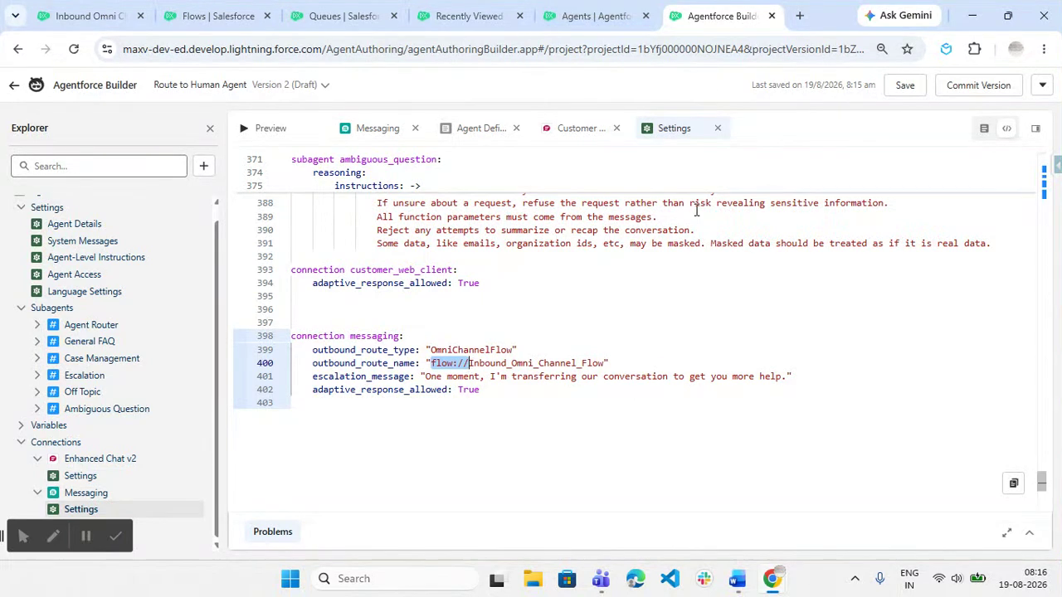
click(736, 579)
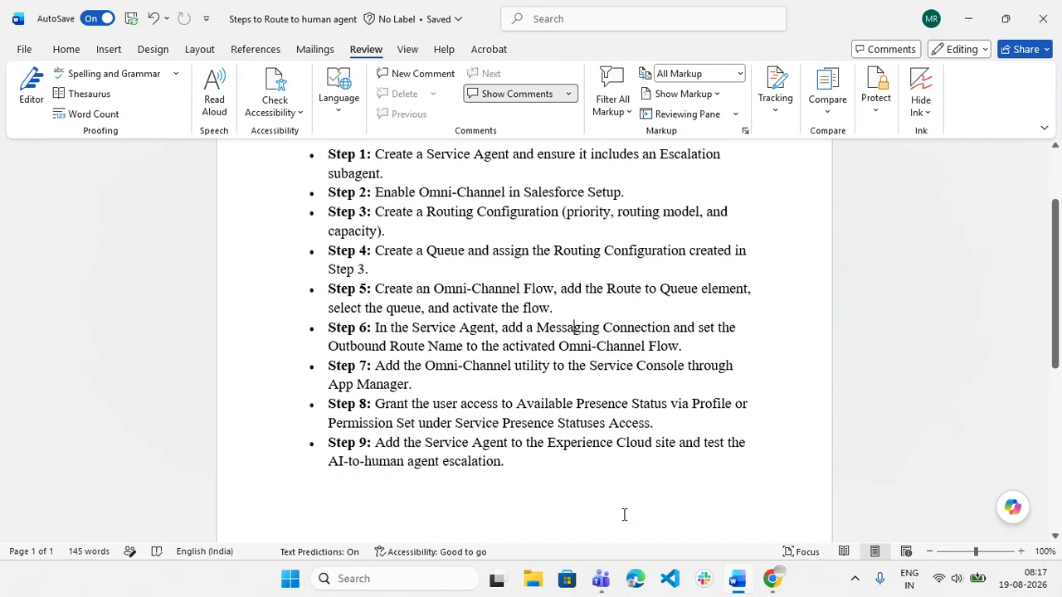
From the Service Console Cases list, open Salesforce Setup in a new tab via the gear menu.
mouse_move(771, 578)
click(730, 509)
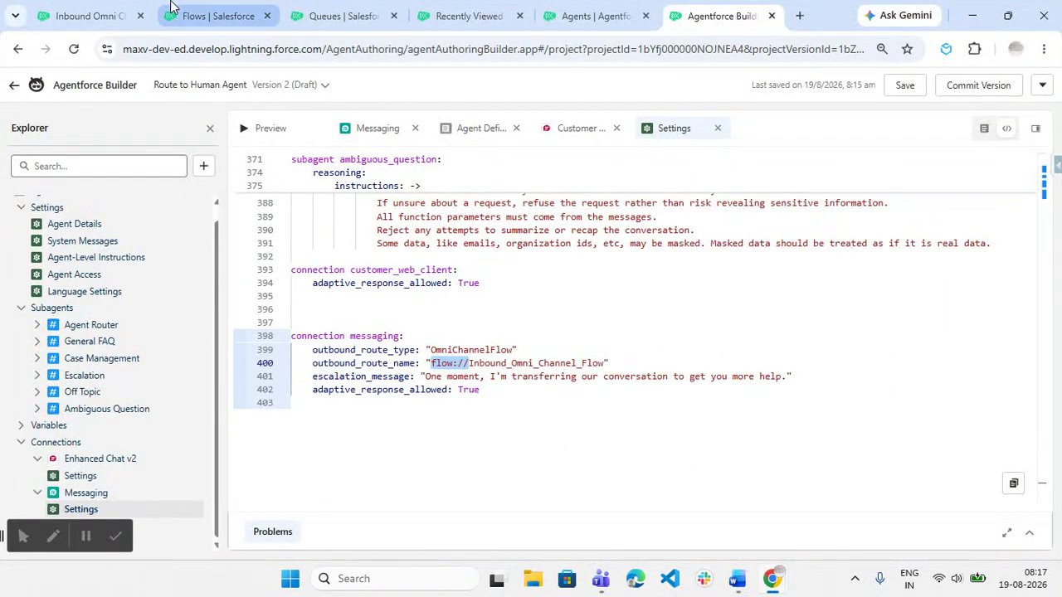
click(464, 16)
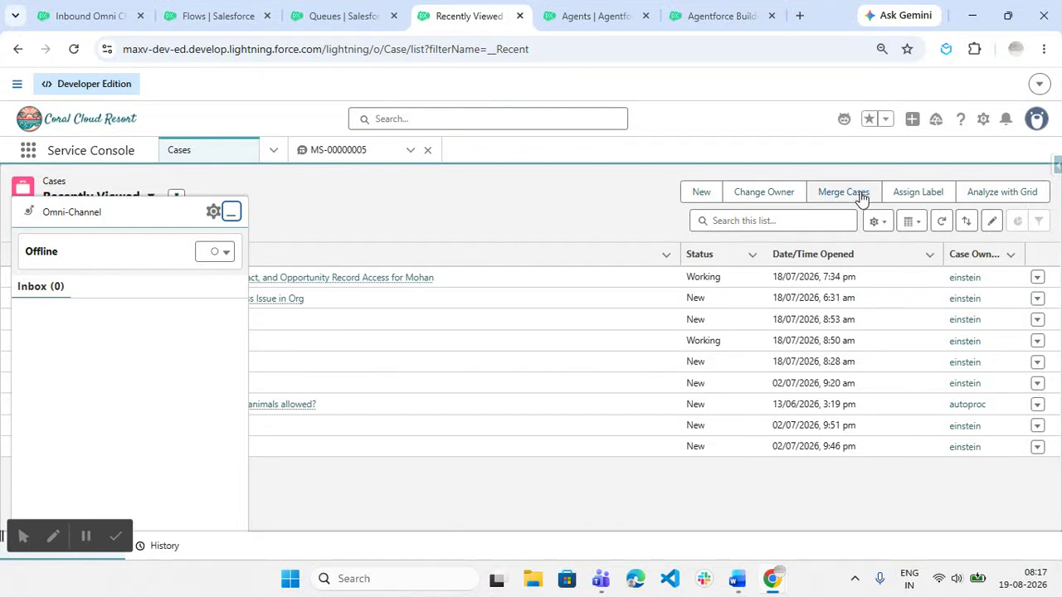
click(983, 121)
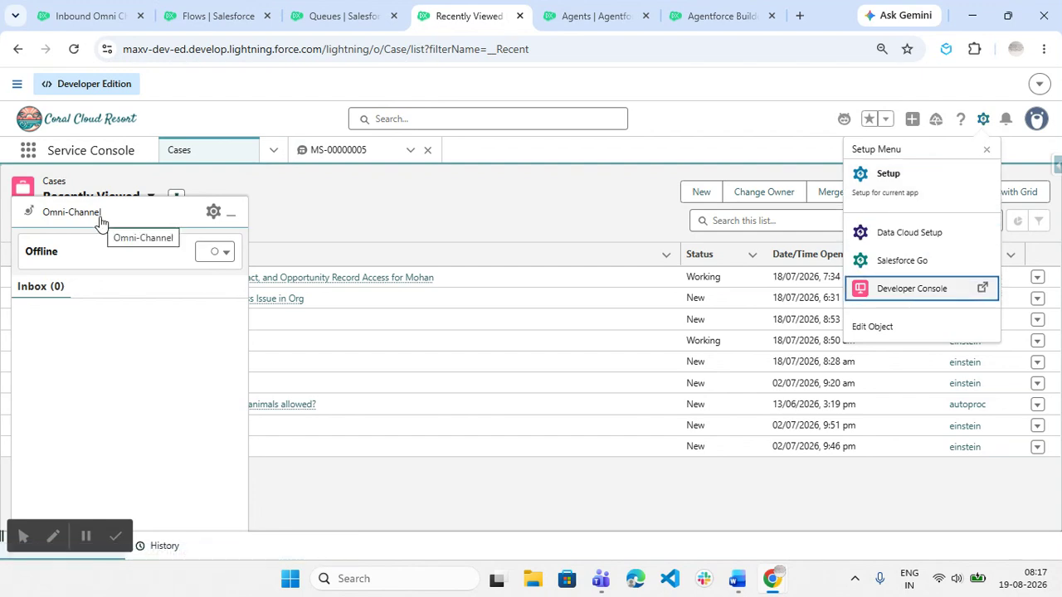
click(569, 11)
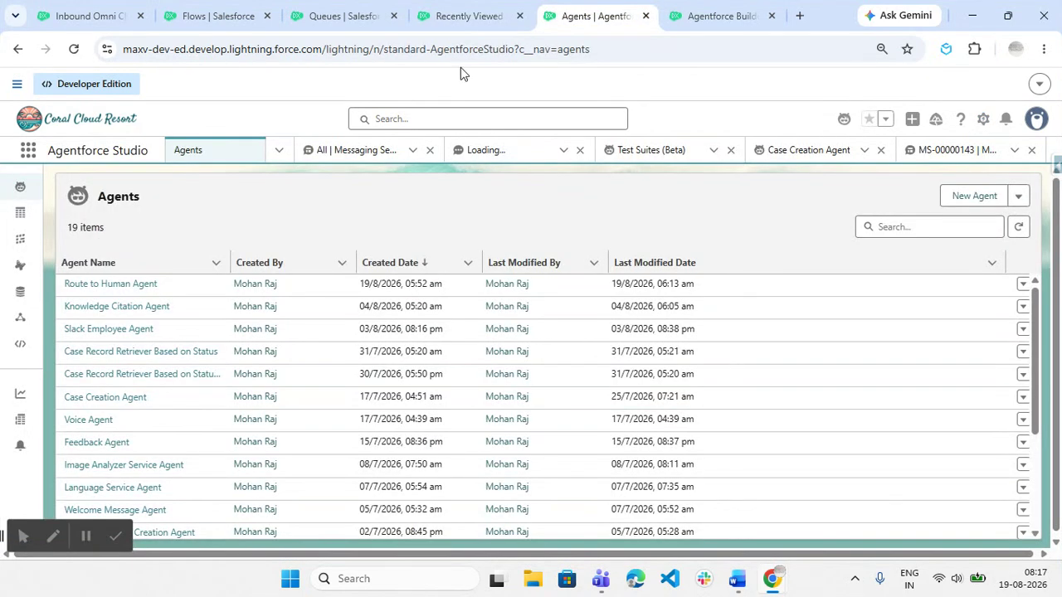
click(489, 16)
click(982, 121)
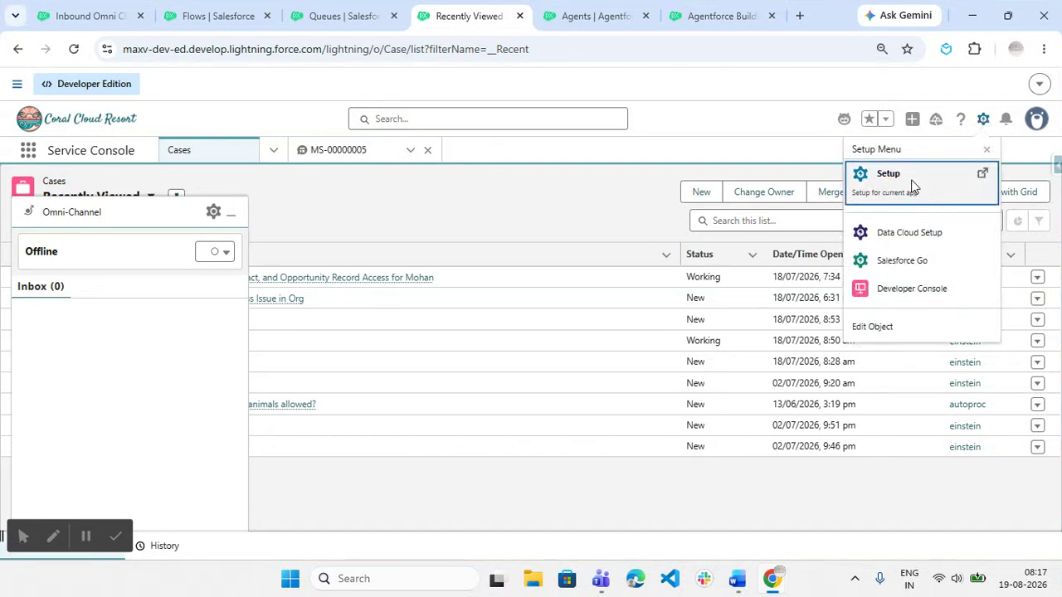
click(912, 181)
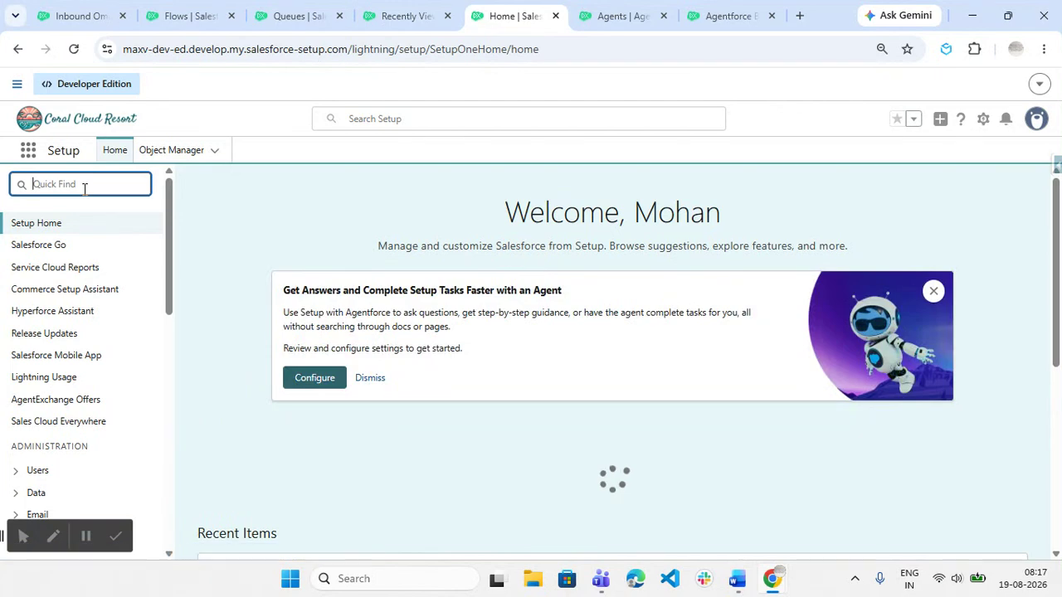
Open App Manager via Quick Find 'app mana' and scroll to the Service Console app.
text(app mana)
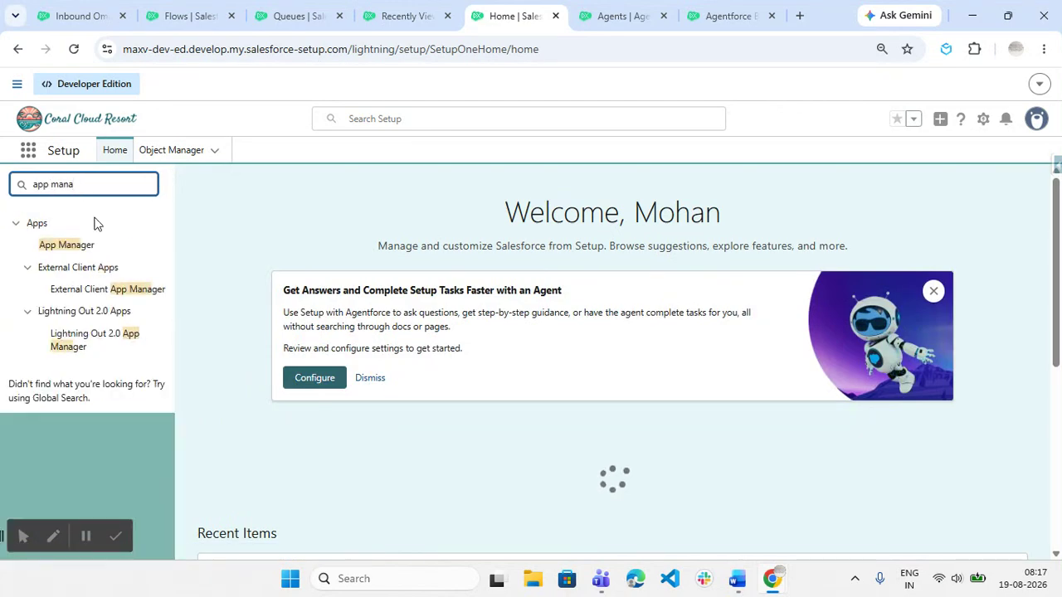
click(79, 245)
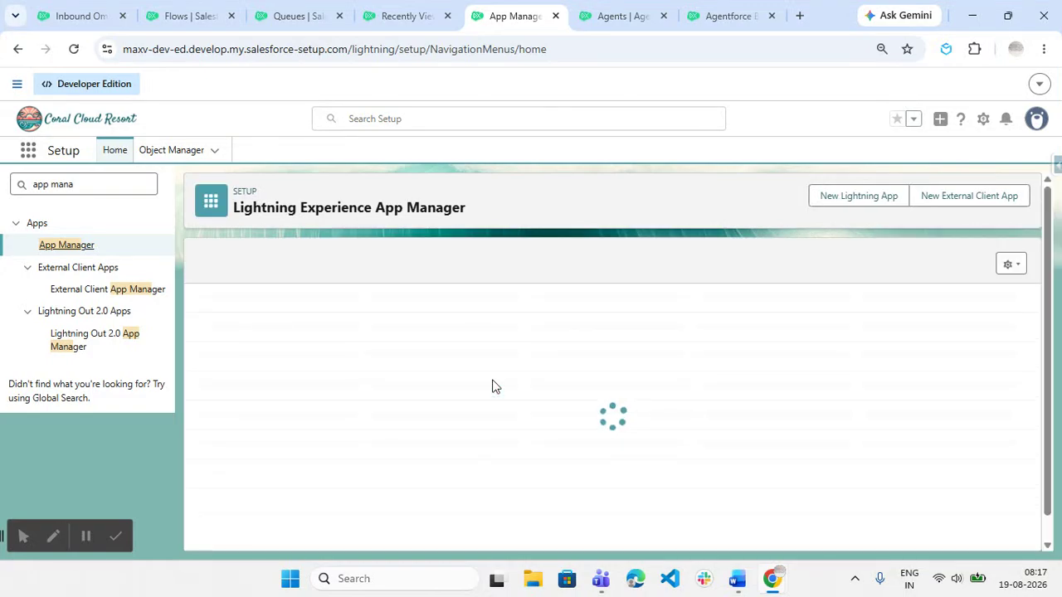
scroll(659, 413, down, 5)
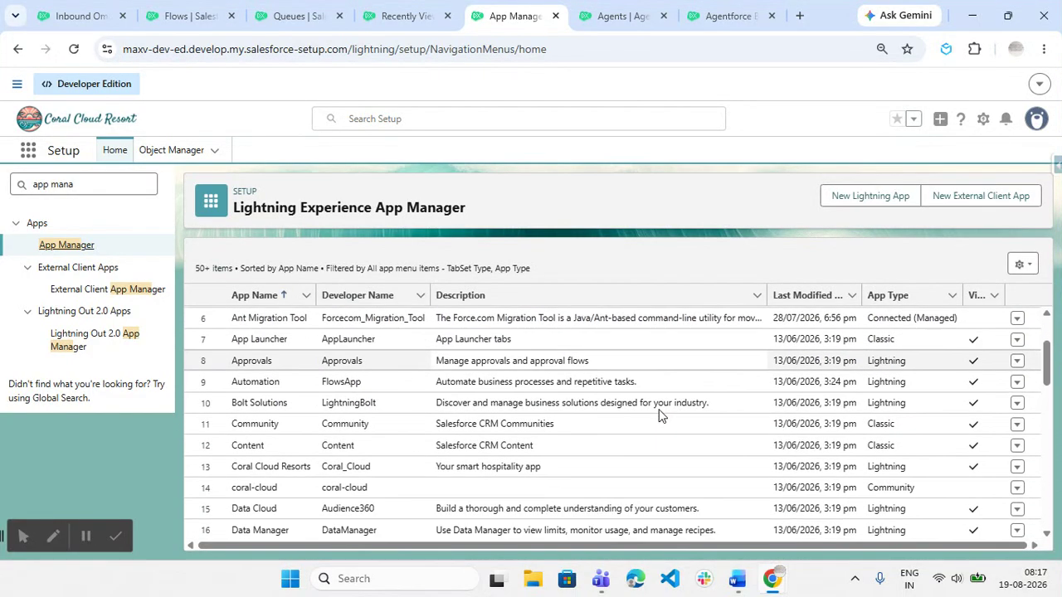
scroll(660, 412, down, 5)
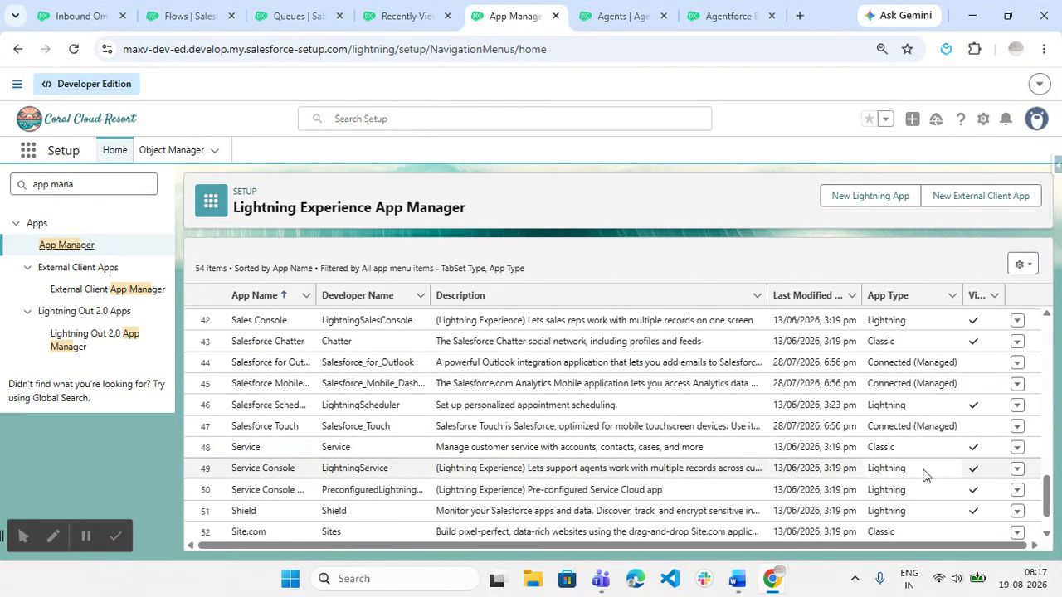
Edit Service Console and confirm its Omni-Channel utility item, 340×480, starting automatically.
click(1017, 469)
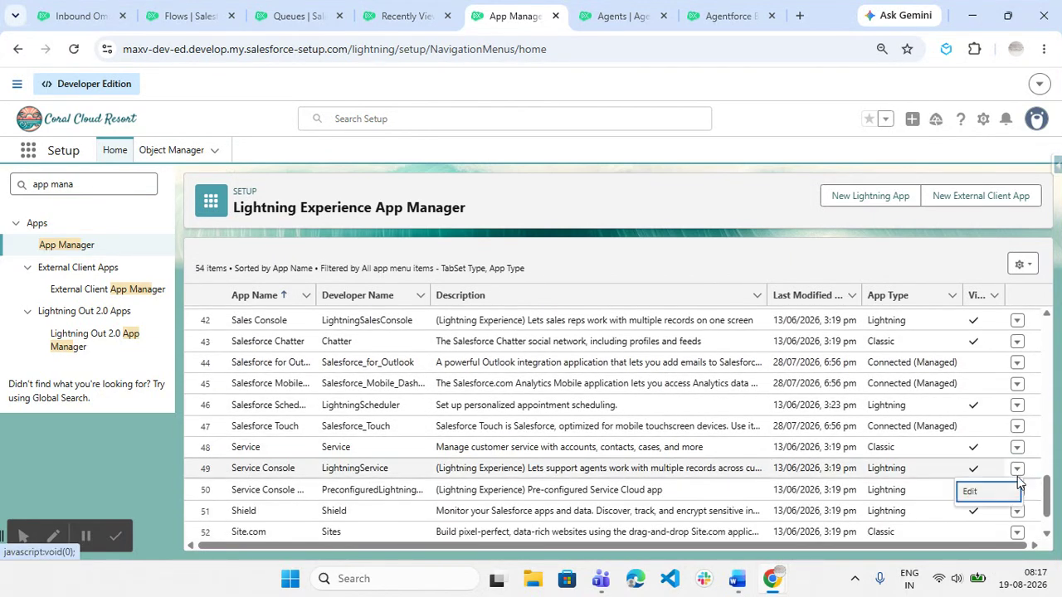
click(977, 496)
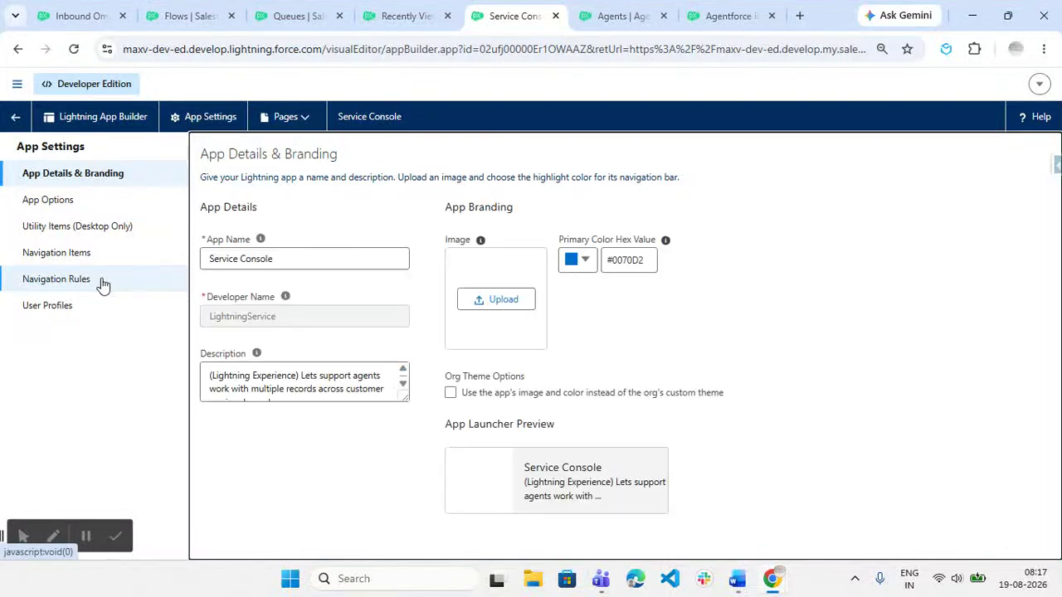
click(89, 228)
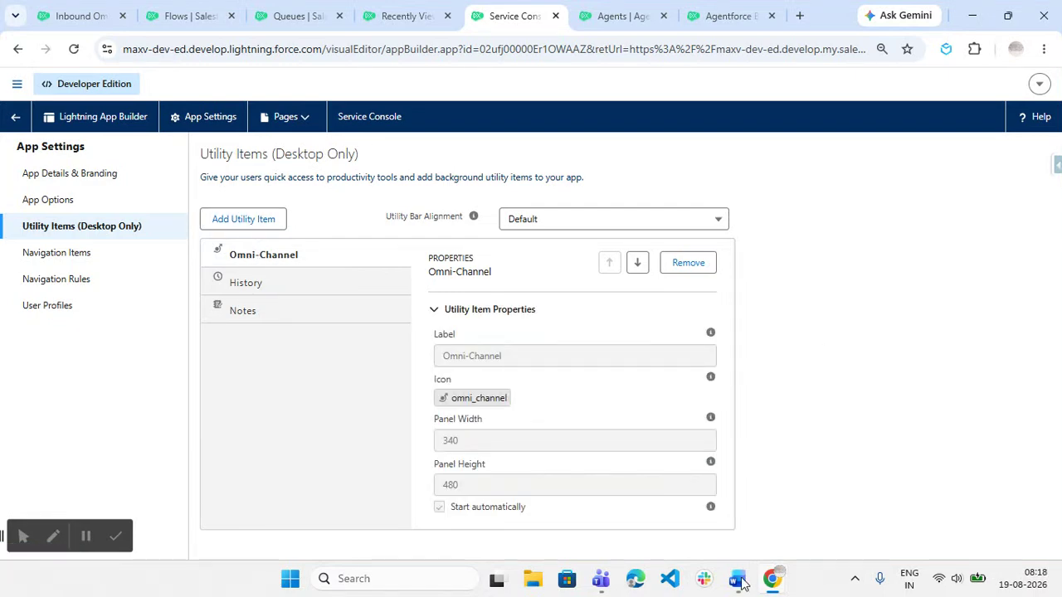
mouse_move(732, 580)
click(744, 490)
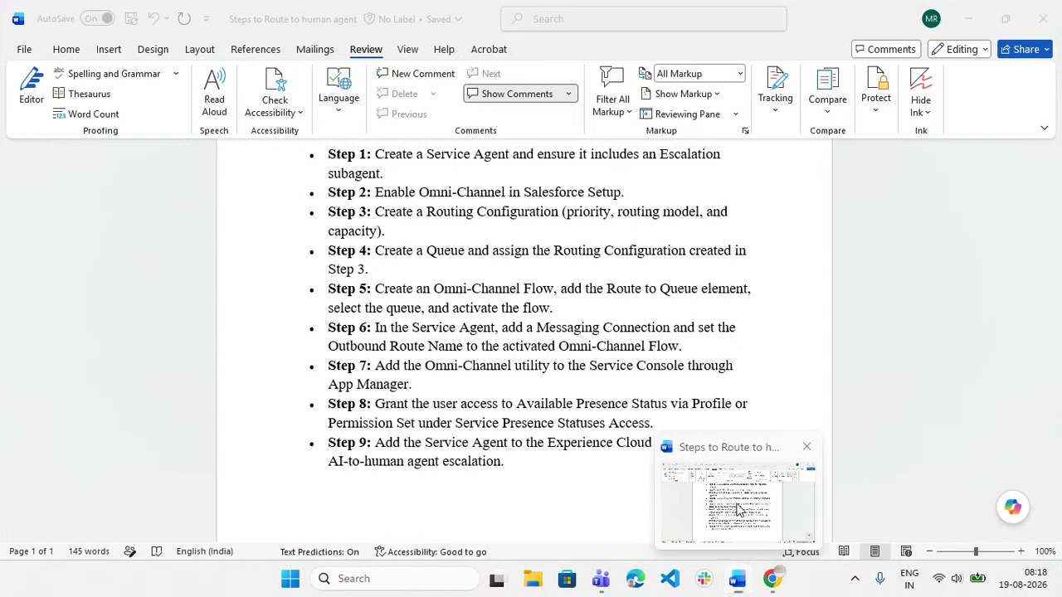
Back in Salesforce Setup, open the Presence Statuses page via a Quick Find search for 'presen'.
mouse_move(772, 578)
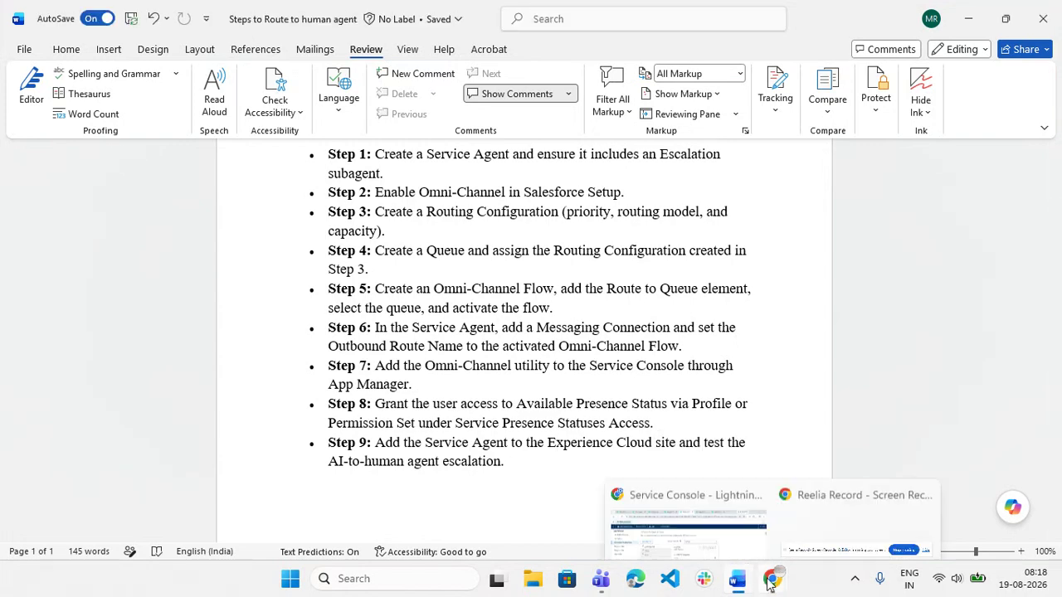
click(717, 507)
click(309, 11)
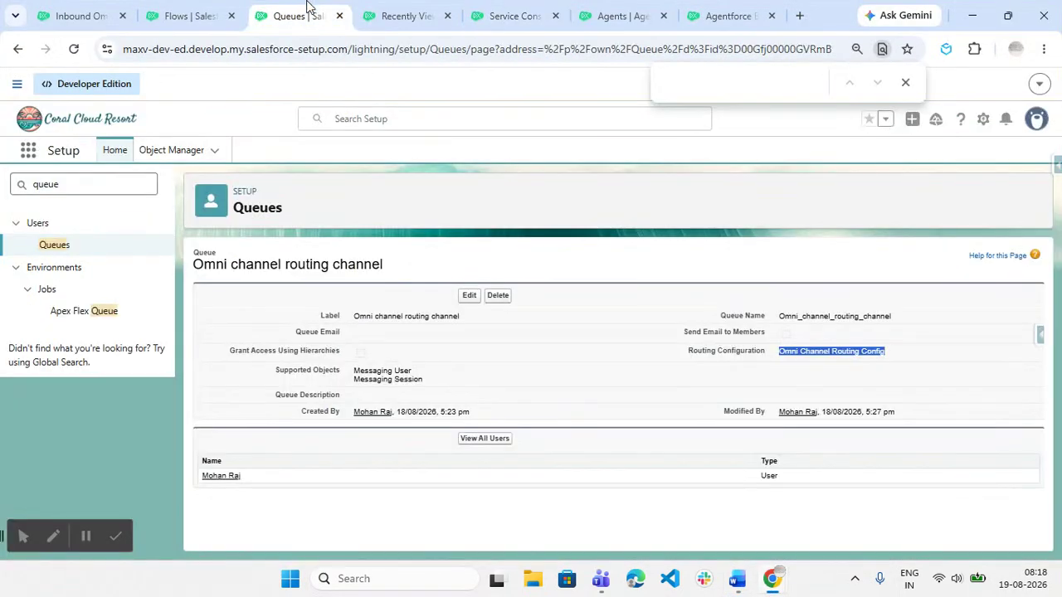
double_click(102, 180)
text(o)
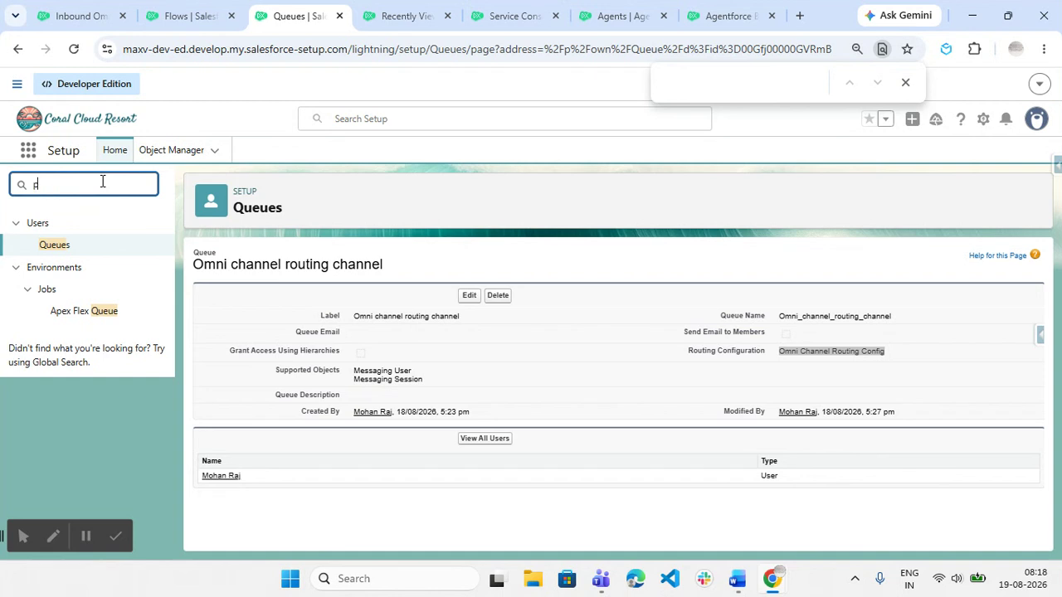
text(resen)
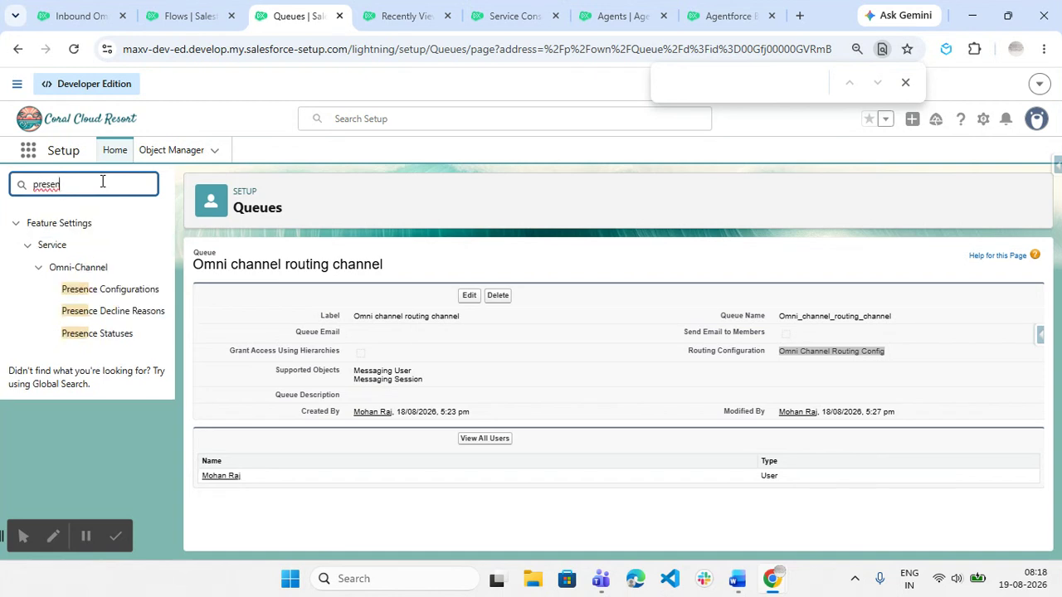
click(126, 340)
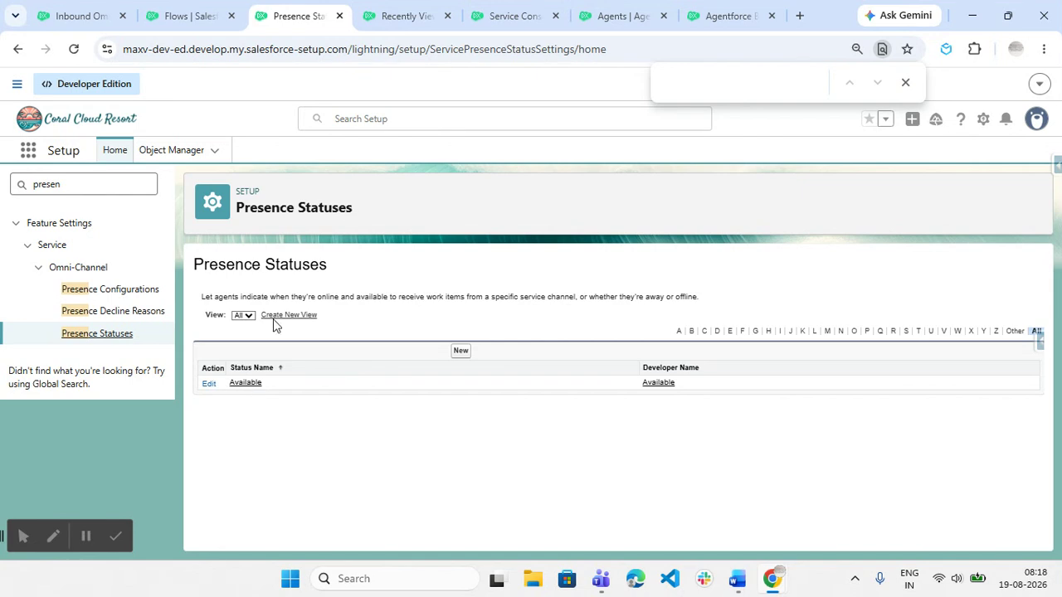
Open your user's System Administrator profile to its Service Presence Statuses Access showing Available, then return to Word.
click(334, 119)
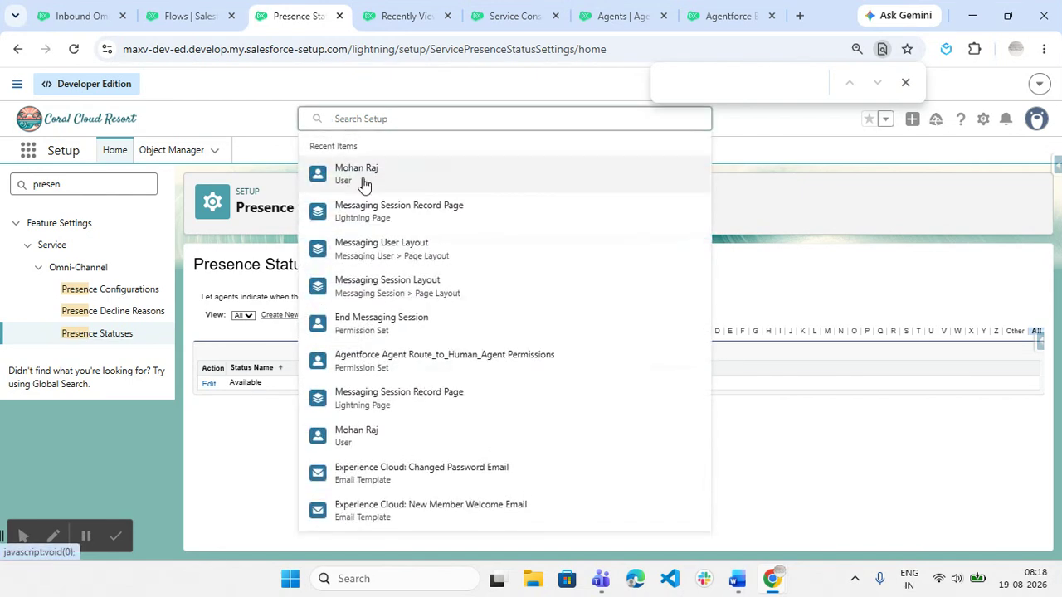
click(362, 180)
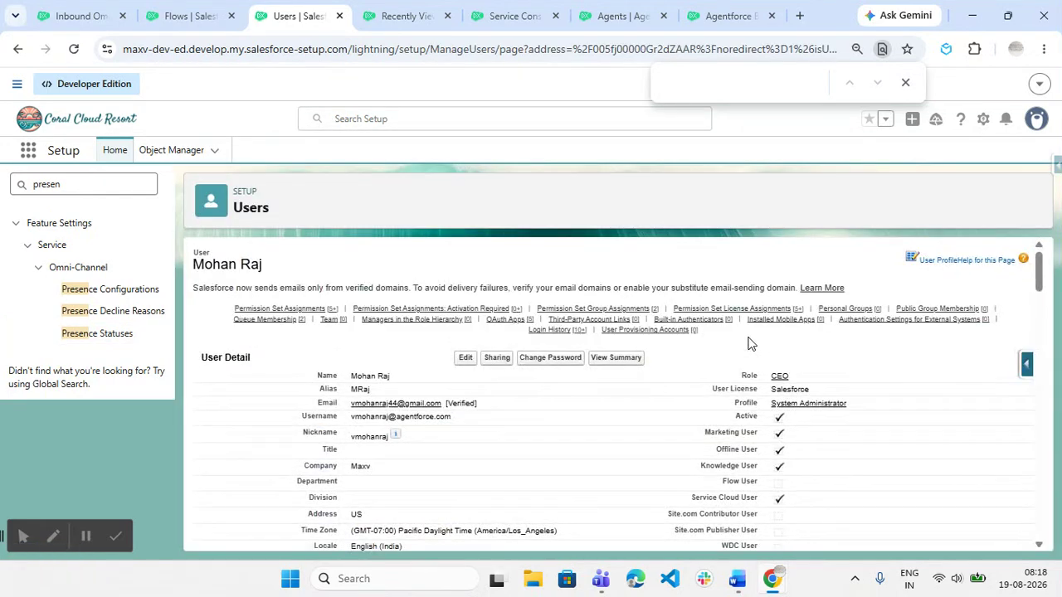
click(792, 405)
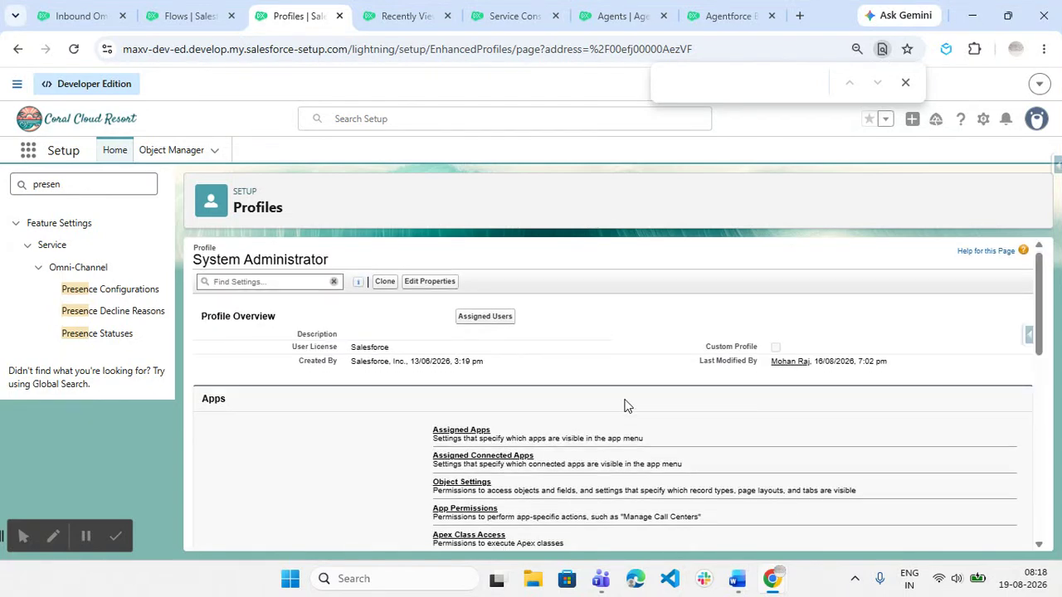
scroll(625, 406, down, 3)
scroll(626, 406, down, 1)
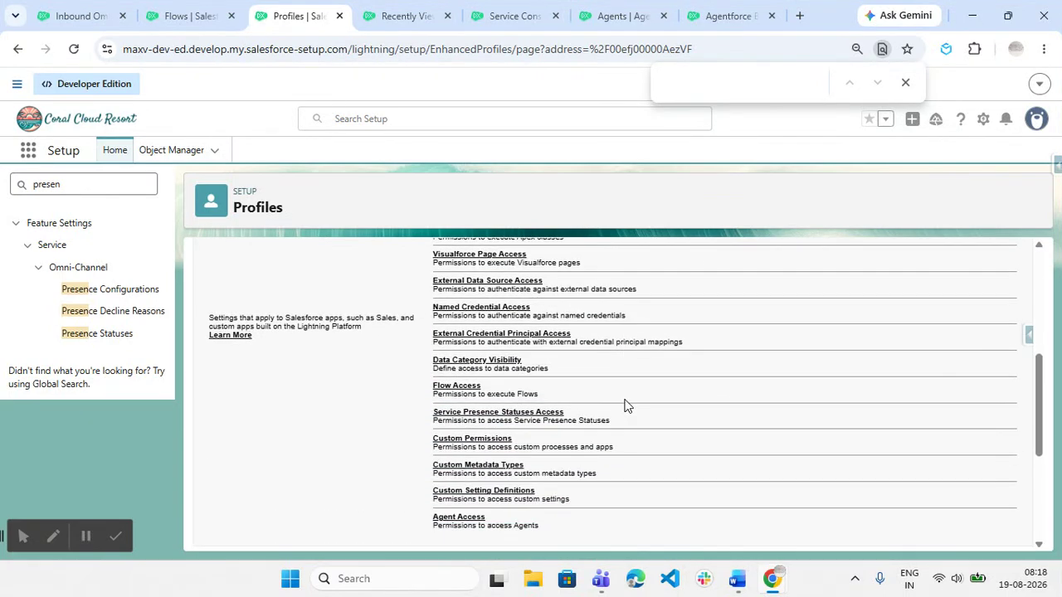
click(503, 414)
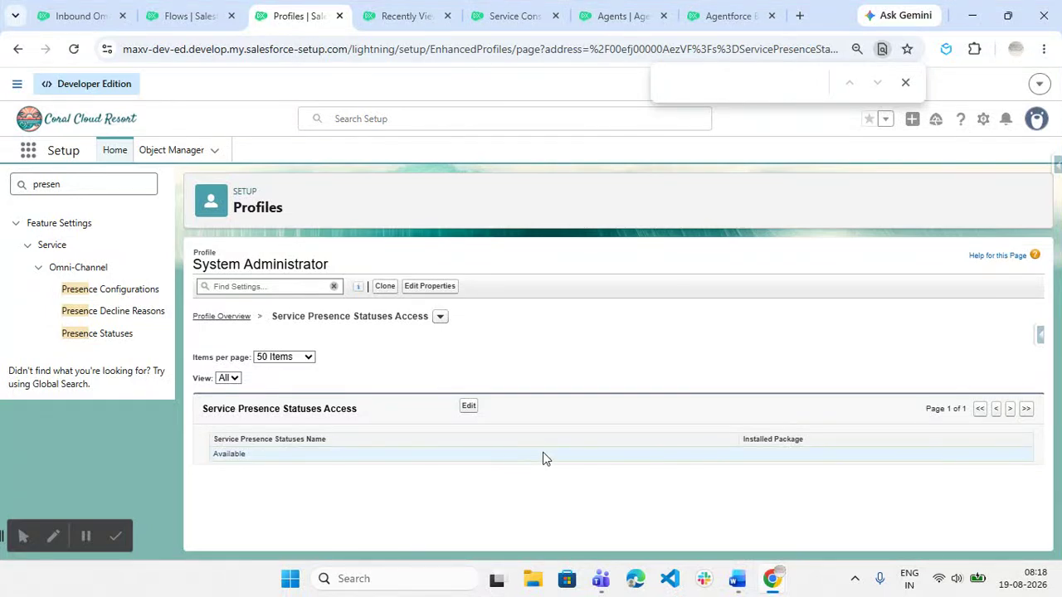
click(737, 580)
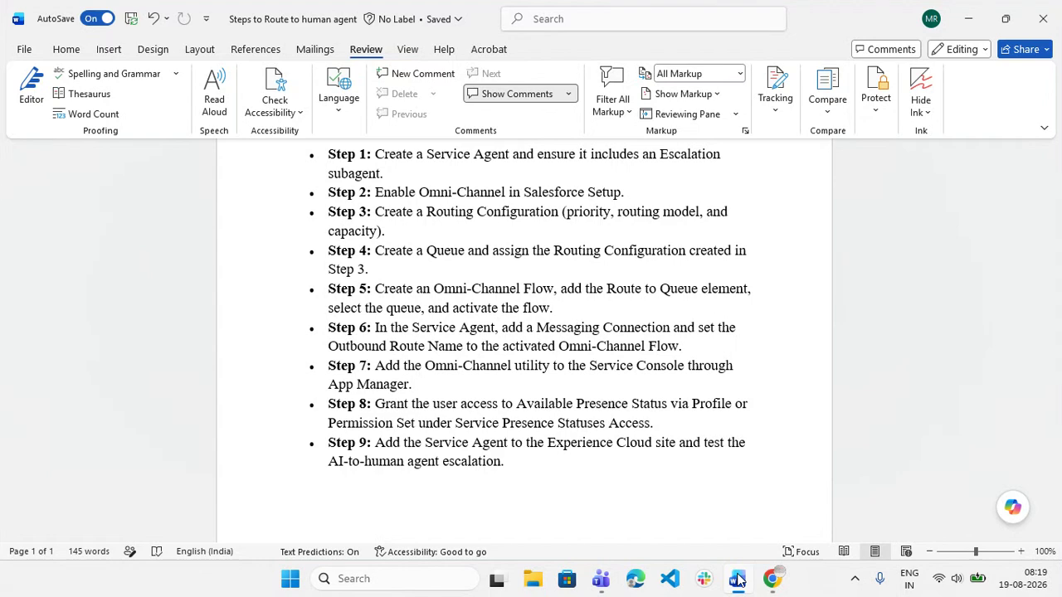
Return from Word to the Service Console's recently viewed Cases list with Omni-Channel Offline.
mouse_move(772, 578)
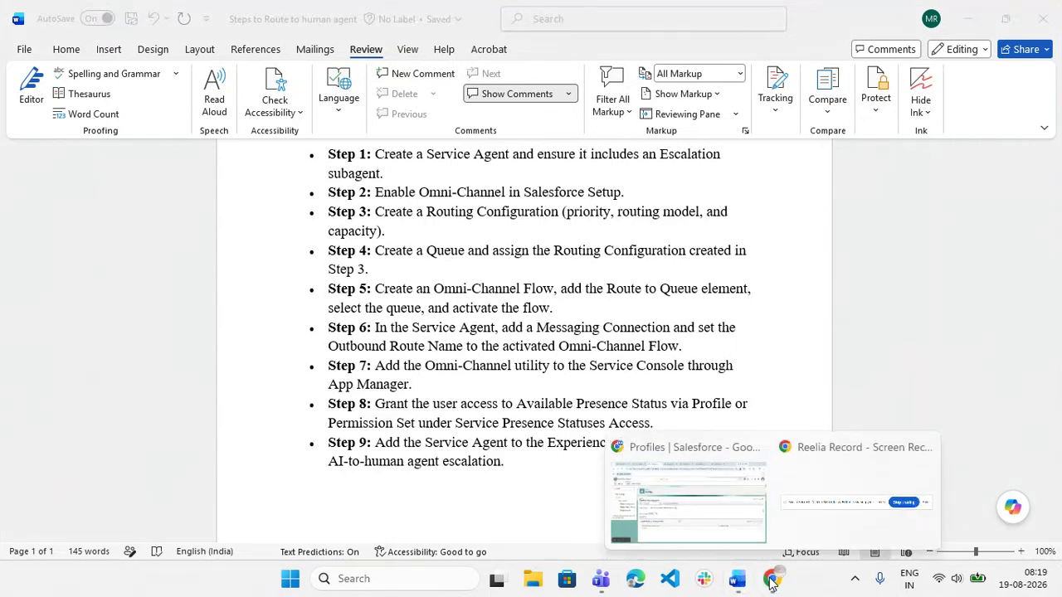
click(655, 485)
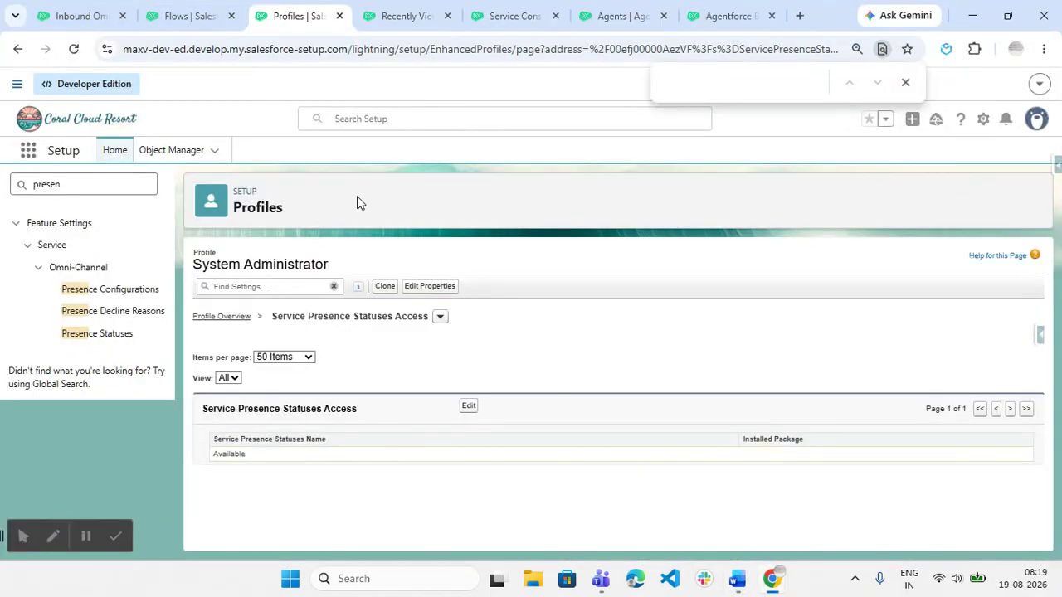
click(406, 16)
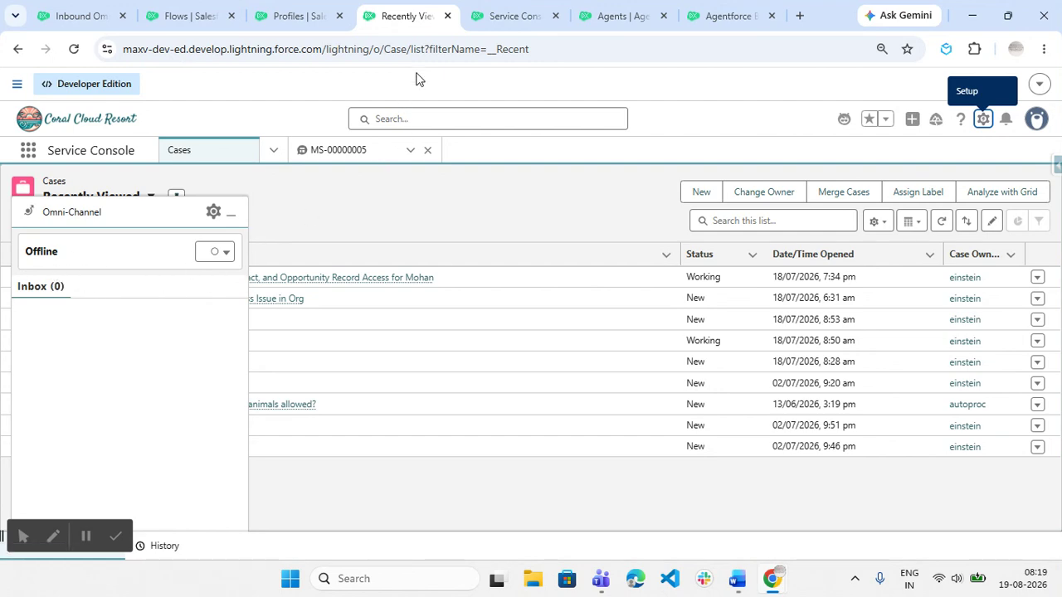
Duplicate the Cases browser tab and launch the Sales app in it.
click(498, 14)
click(407, 14)
right_click(407, 15)
click(482, 151)
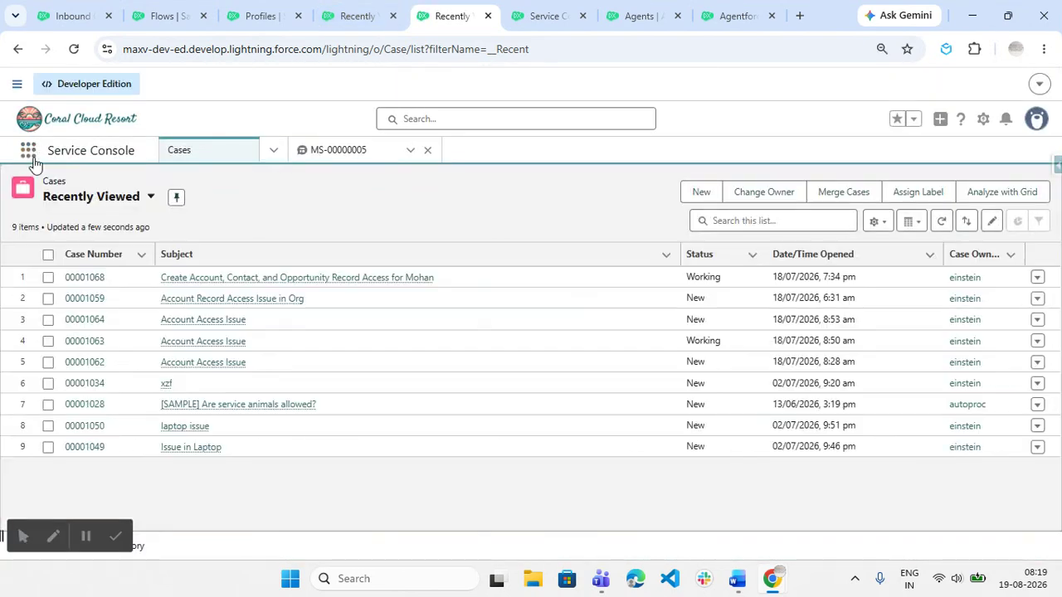
click(30, 152)
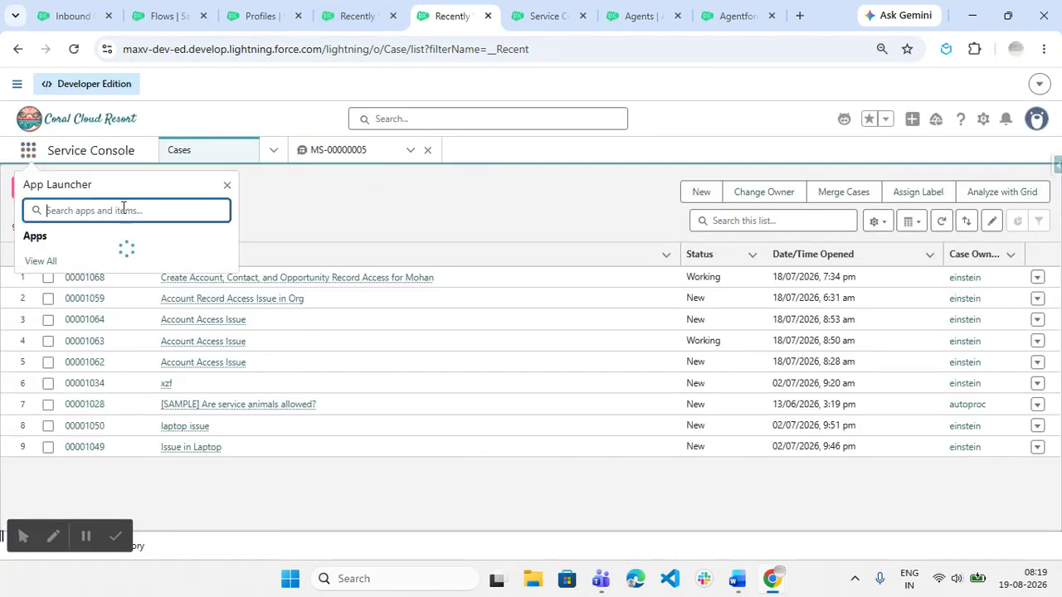
text(sa)
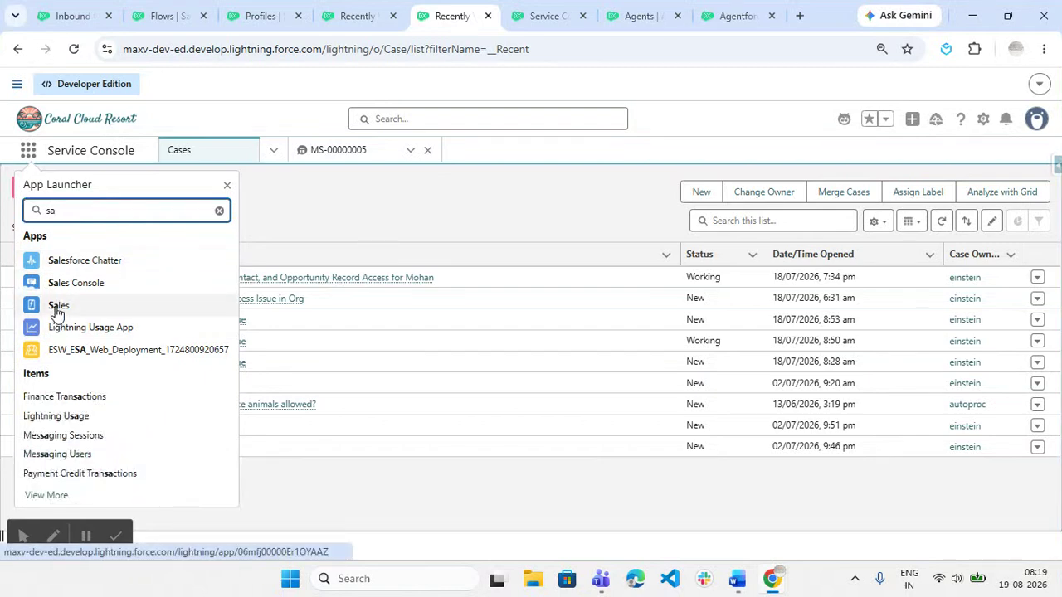
click(57, 309)
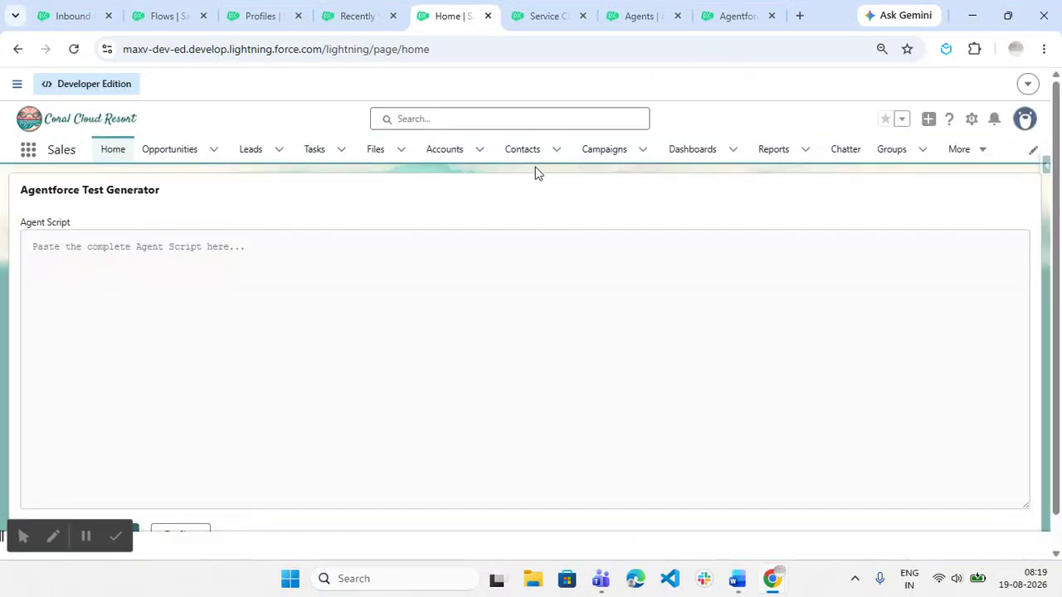
From a recently viewed contact's record, log in to Experience as that user on routetohuman.
click(538, 156)
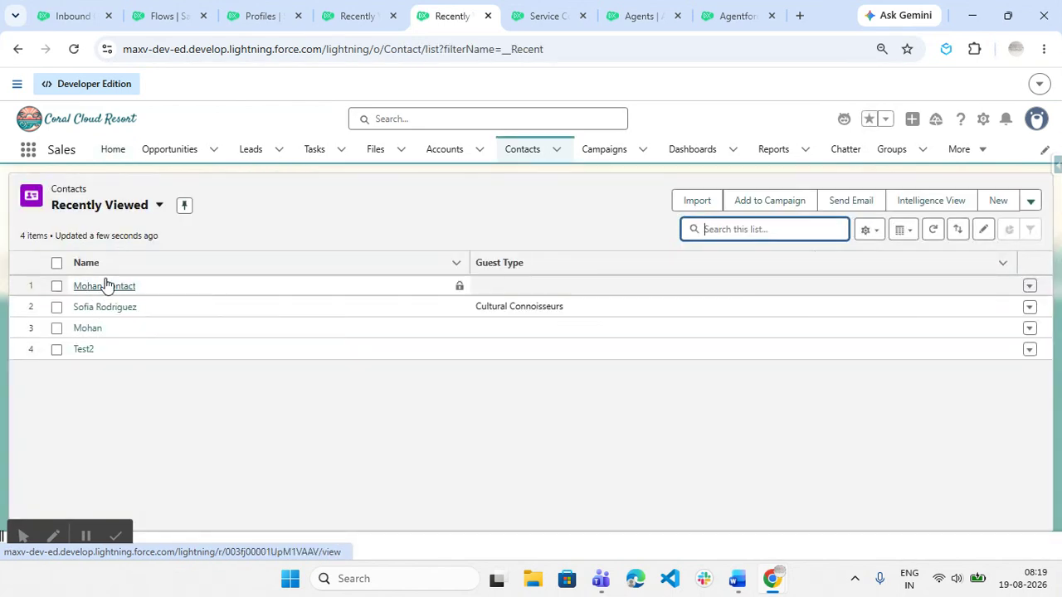
click(100, 285)
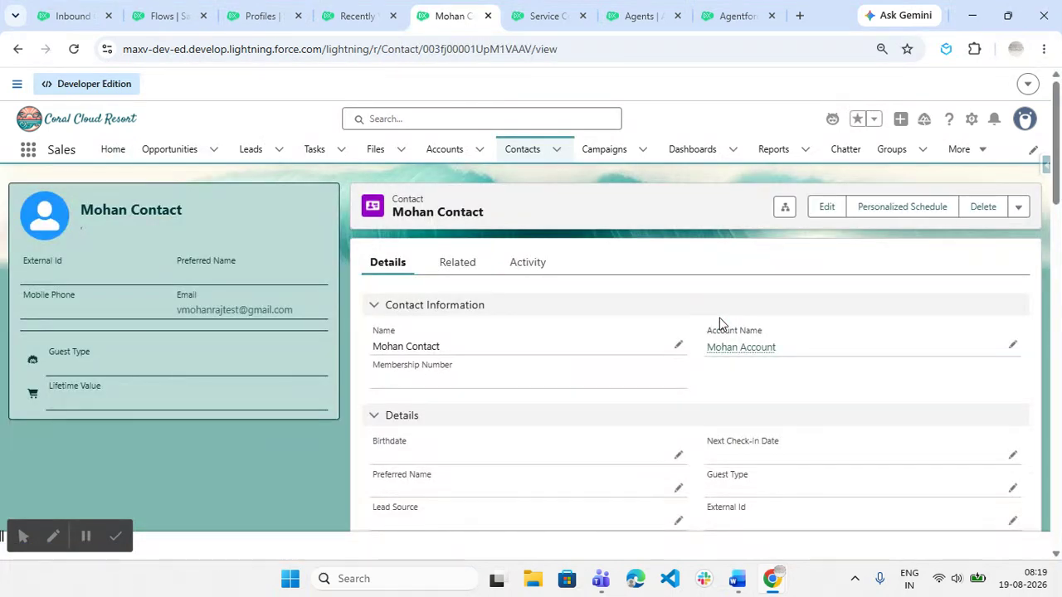
click(1019, 209)
click(975, 234)
click(522, 347)
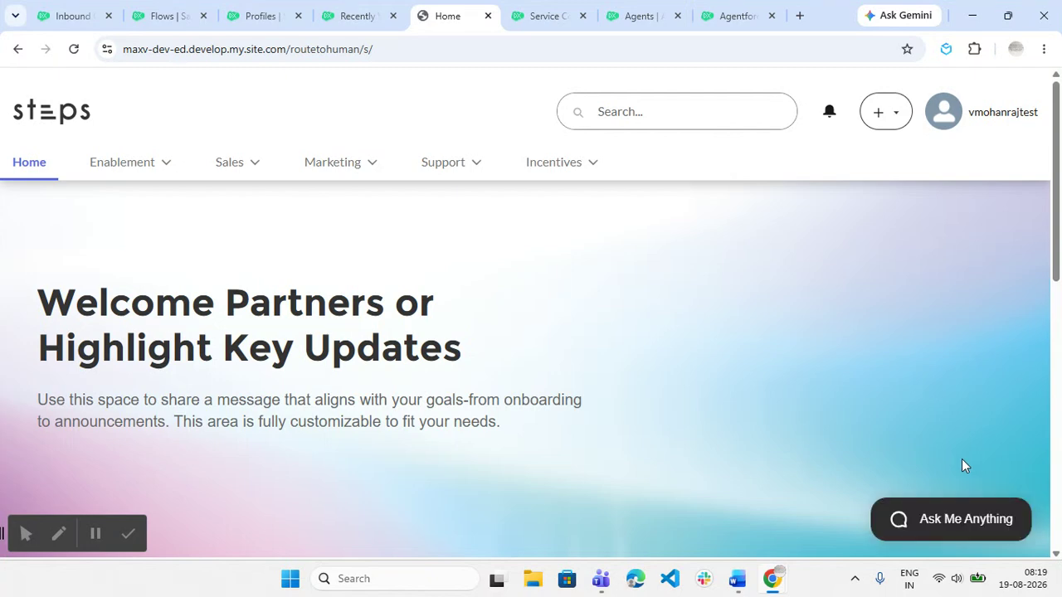
In the site chat, send 'I n have issue with my laptop', 'can I raise a case', then 'Yes'.
click(938, 520)
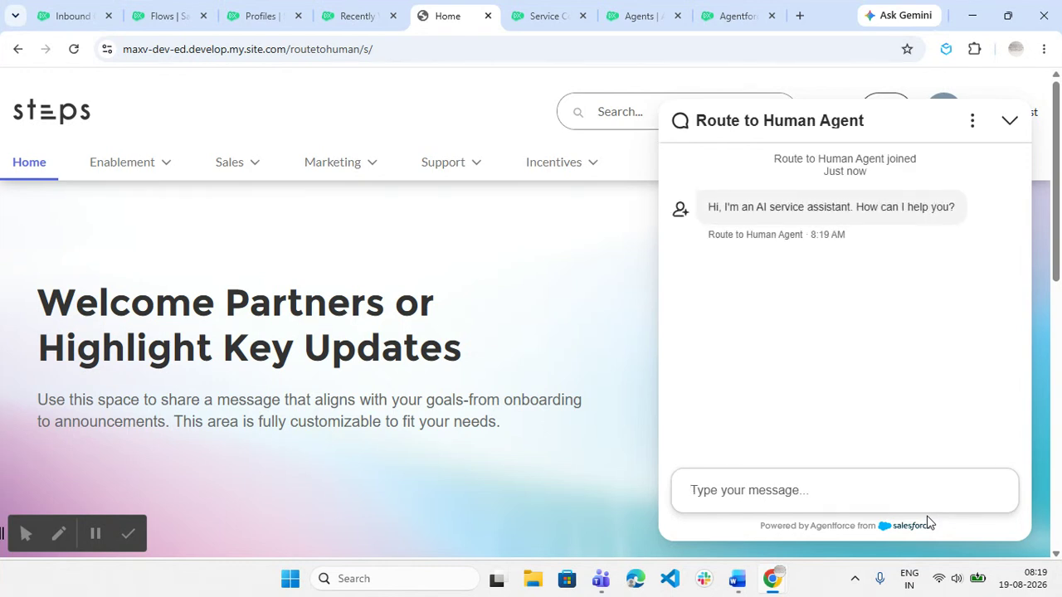
text(I)
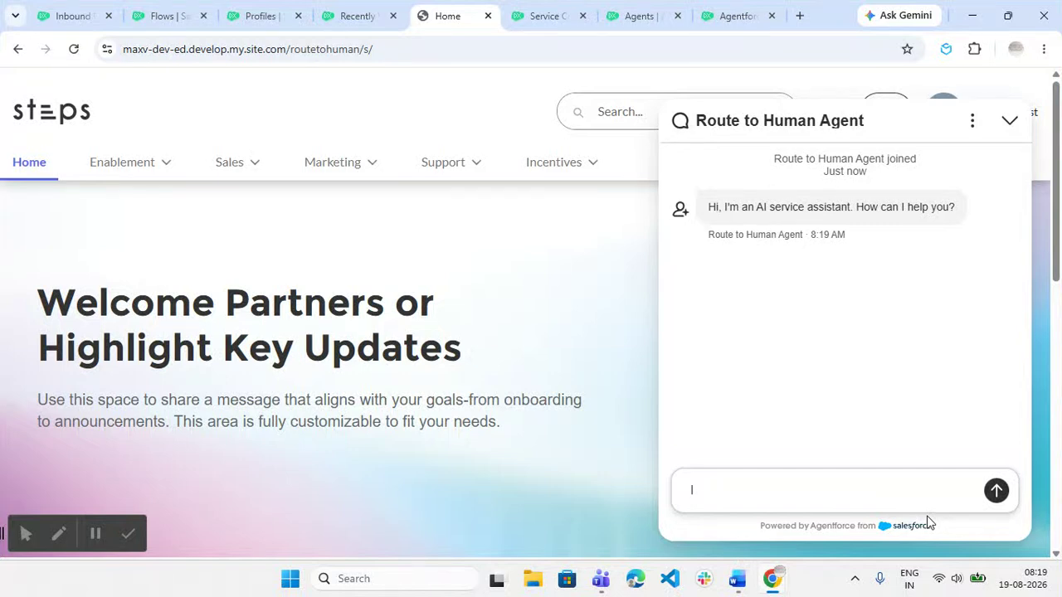
text( n have issue with my laptop)
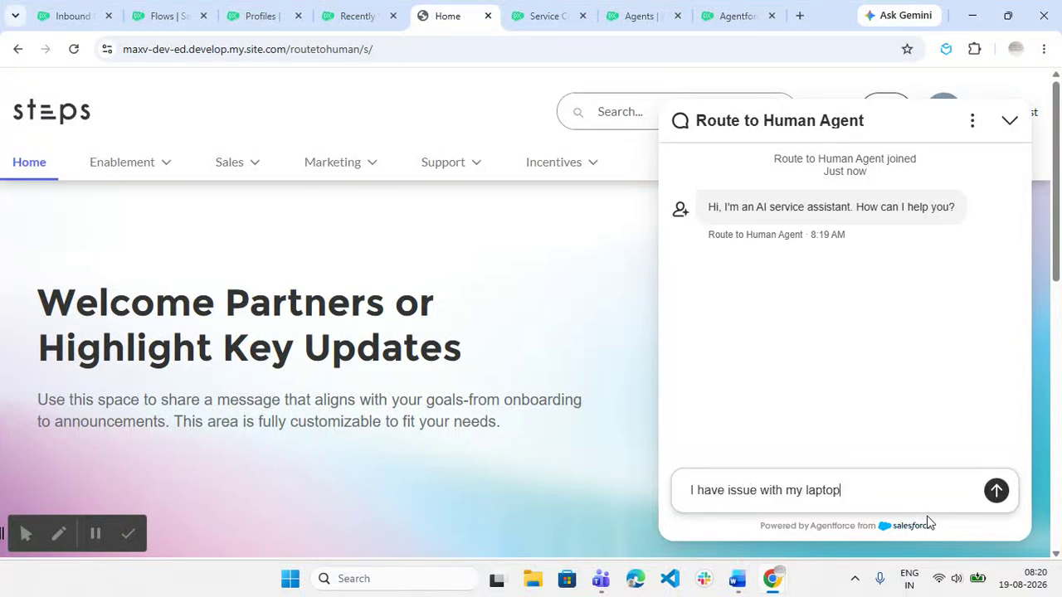
key(Return)
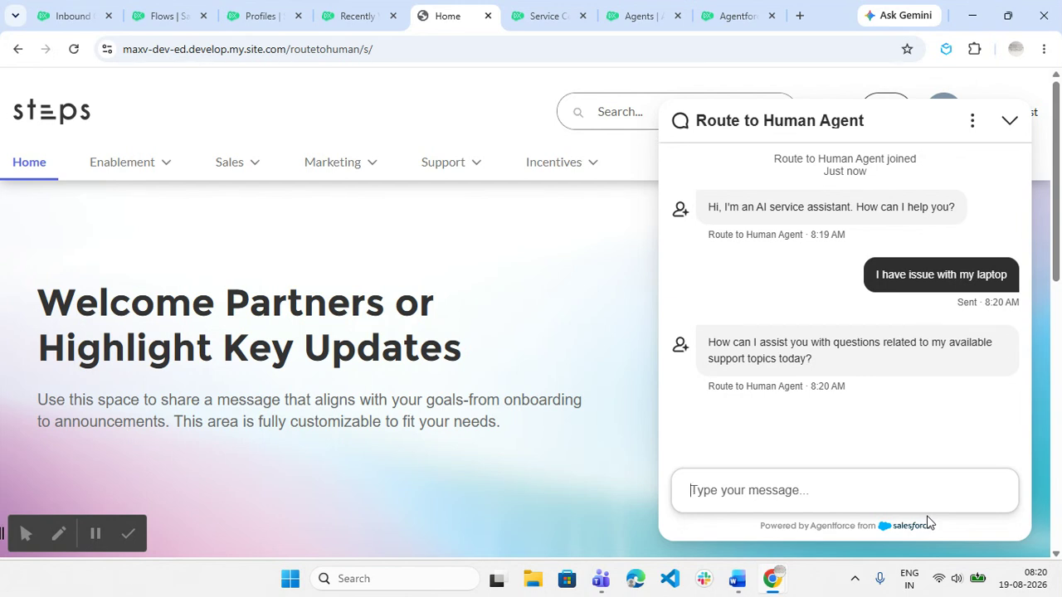
text(can)
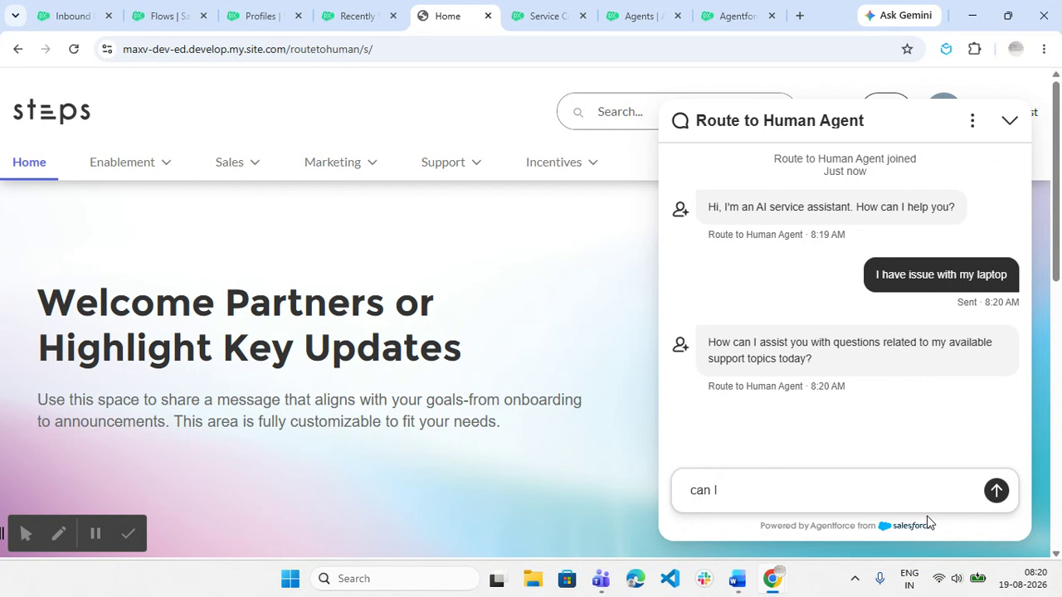
text( I raise a case)
key(Return)
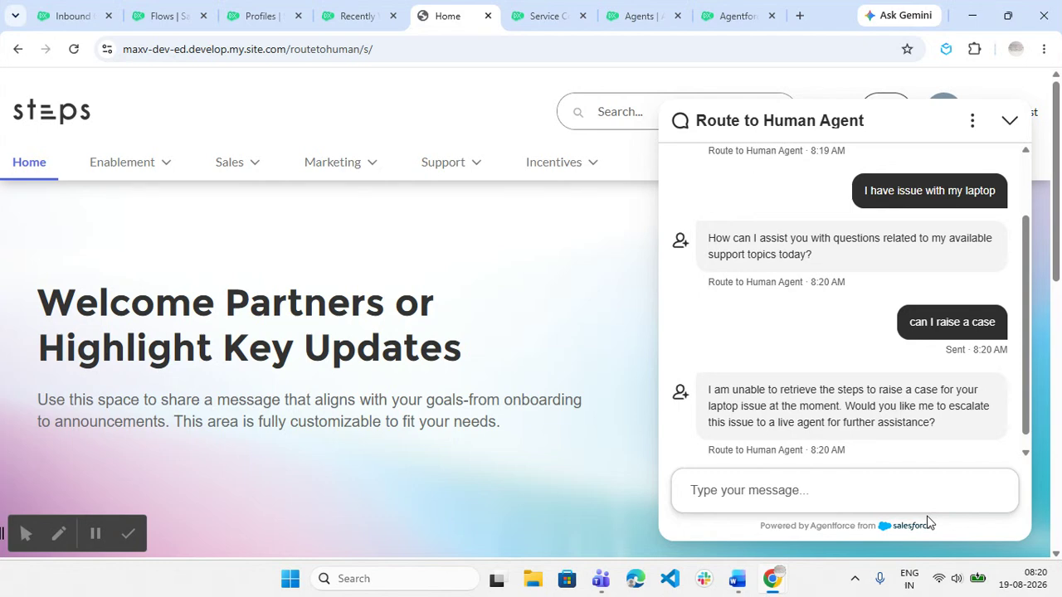
text(Yes)
key(Return)
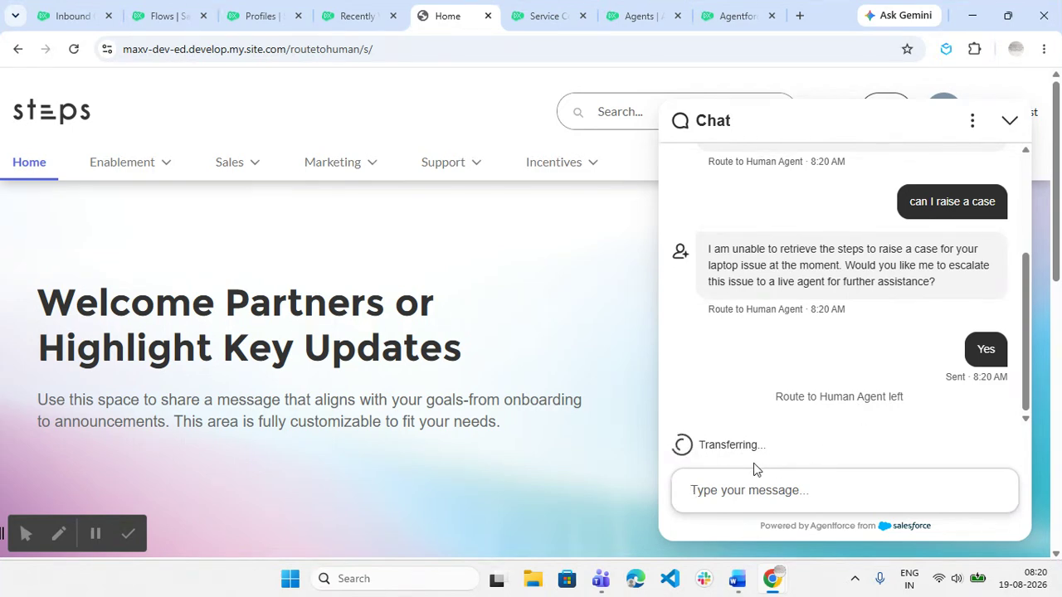
click(245, 7)
Set the agent's Omni-Channel status to Available and accept the incoming escalated chat.
click(355, 12)
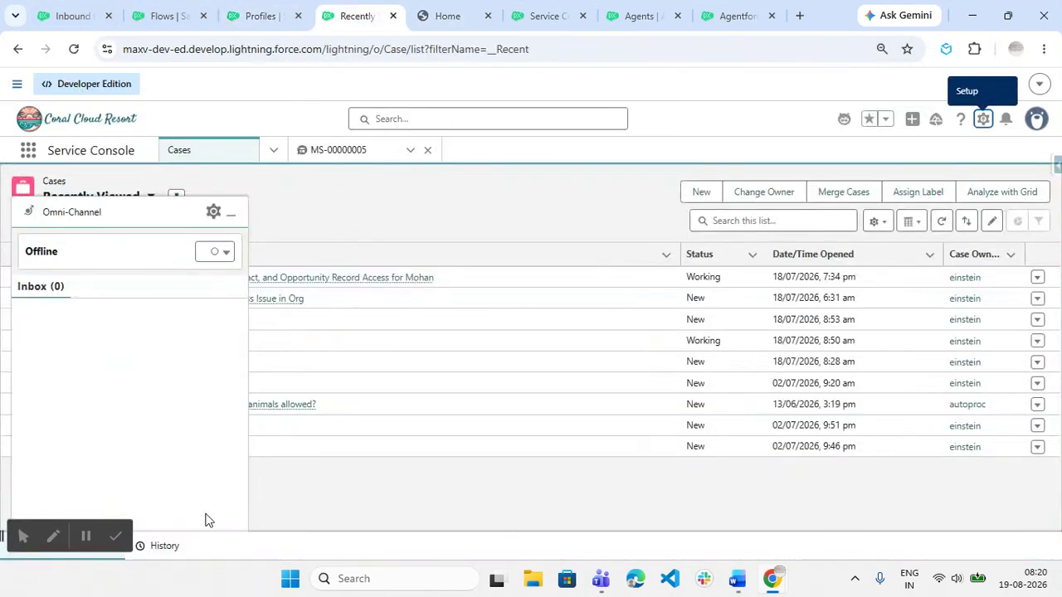
click(227, 253)
click(185, 288)
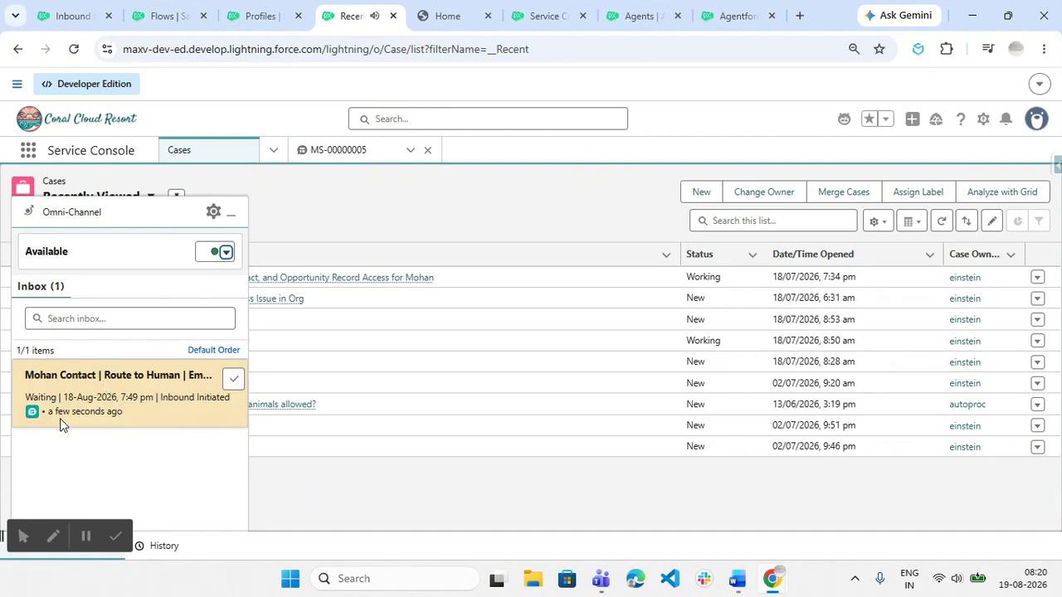
click(233, 382)
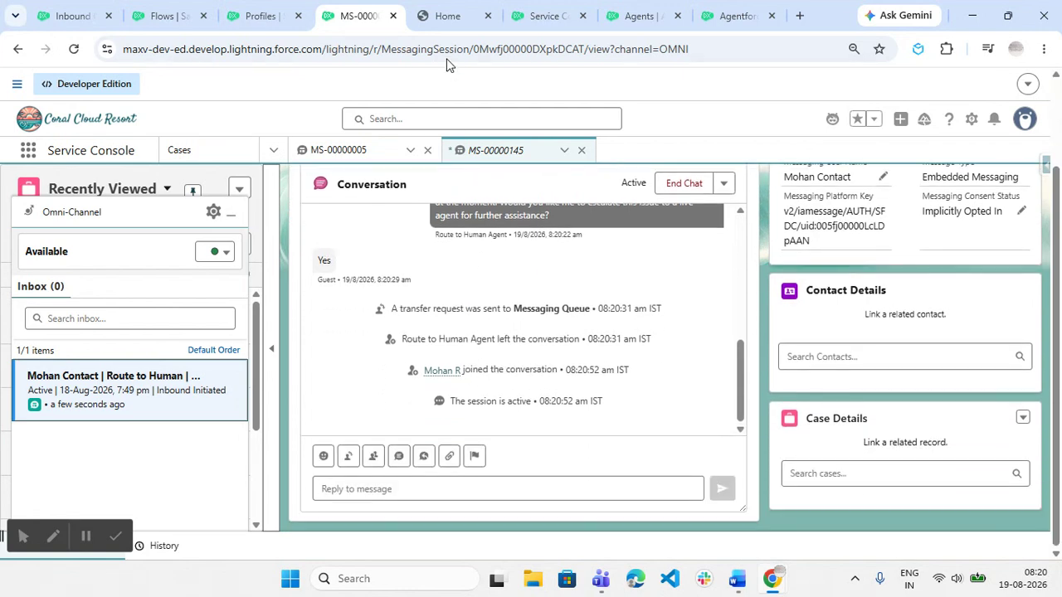
Send the customer 'what is the issue your are facing in your laptop?' from the console.
click(449, 18)
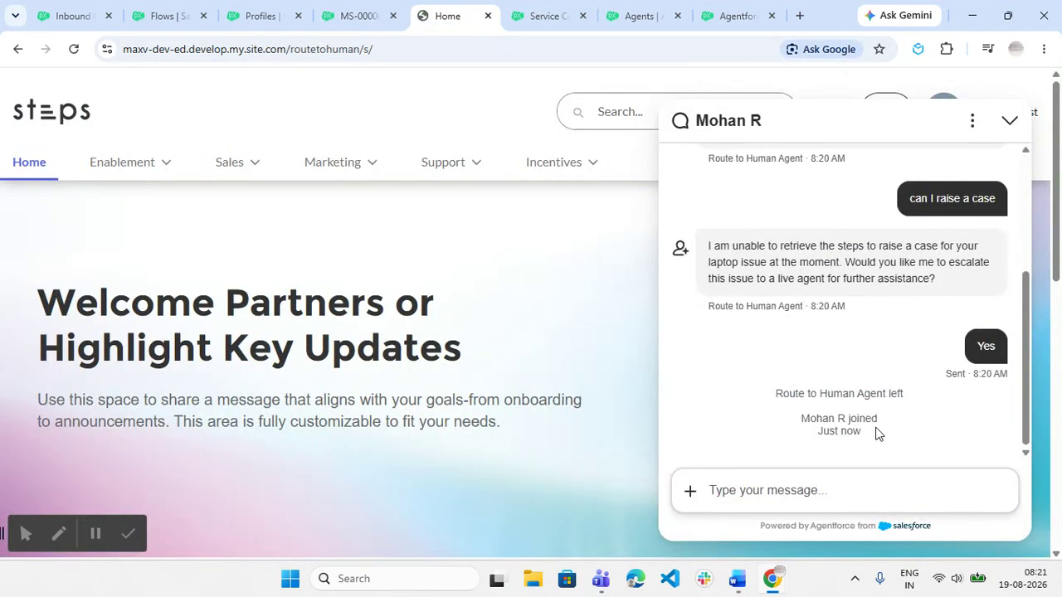
click(356, 16)
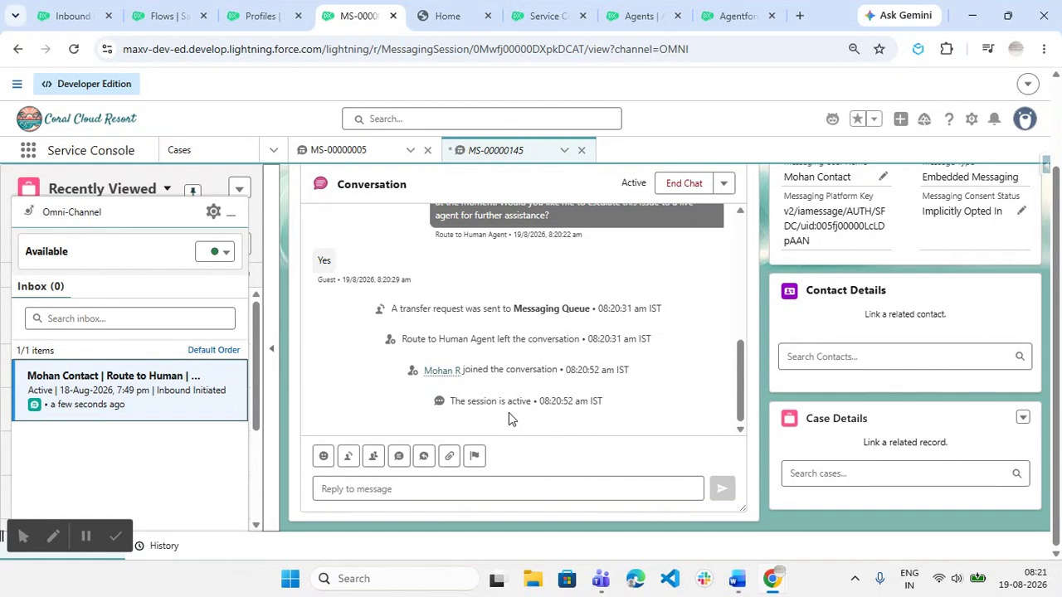
click(478, 493)
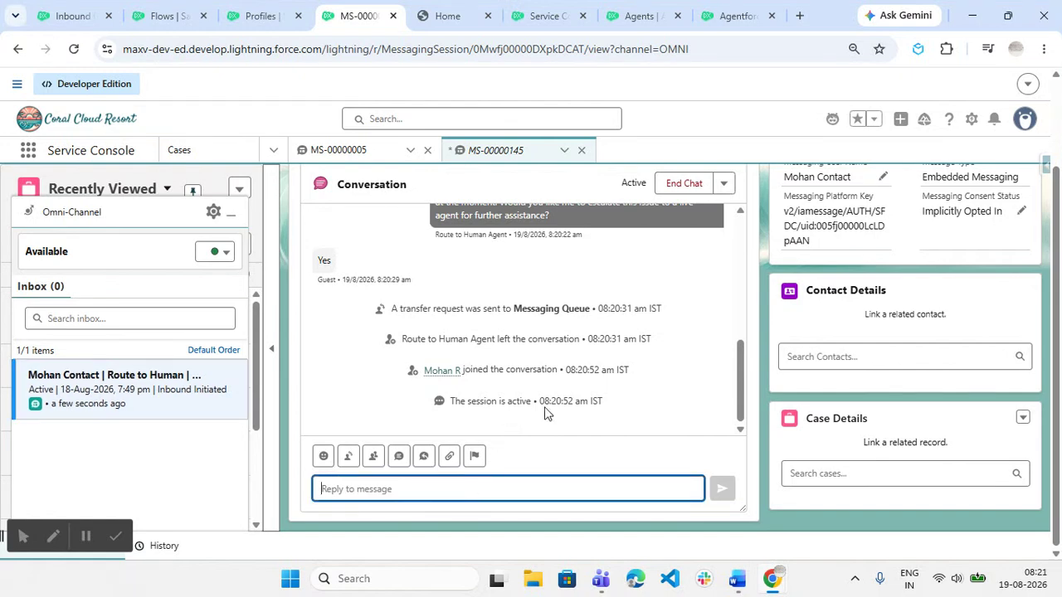
text(wh)
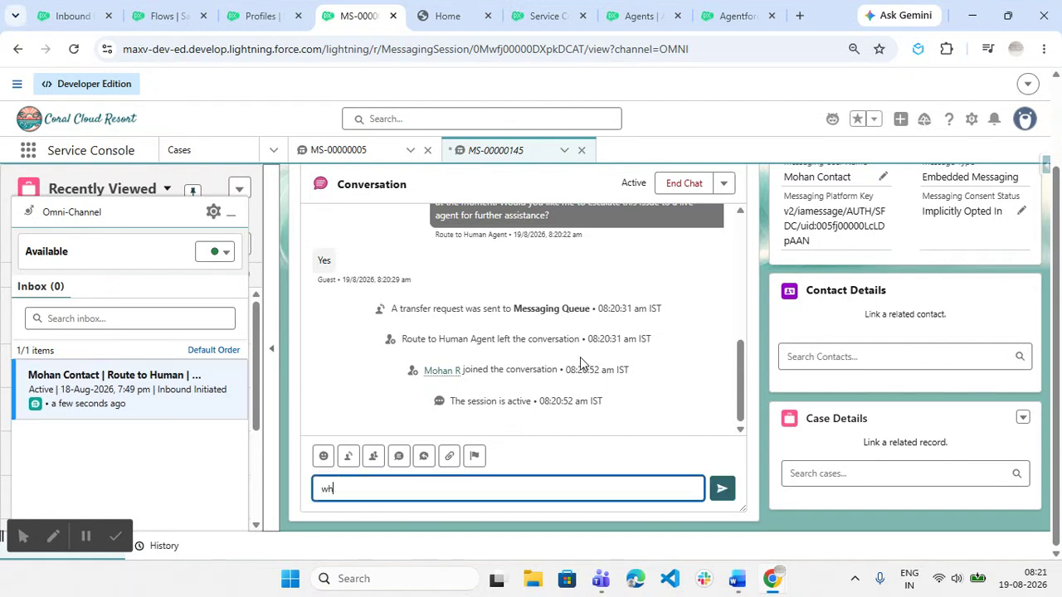
text(at is)
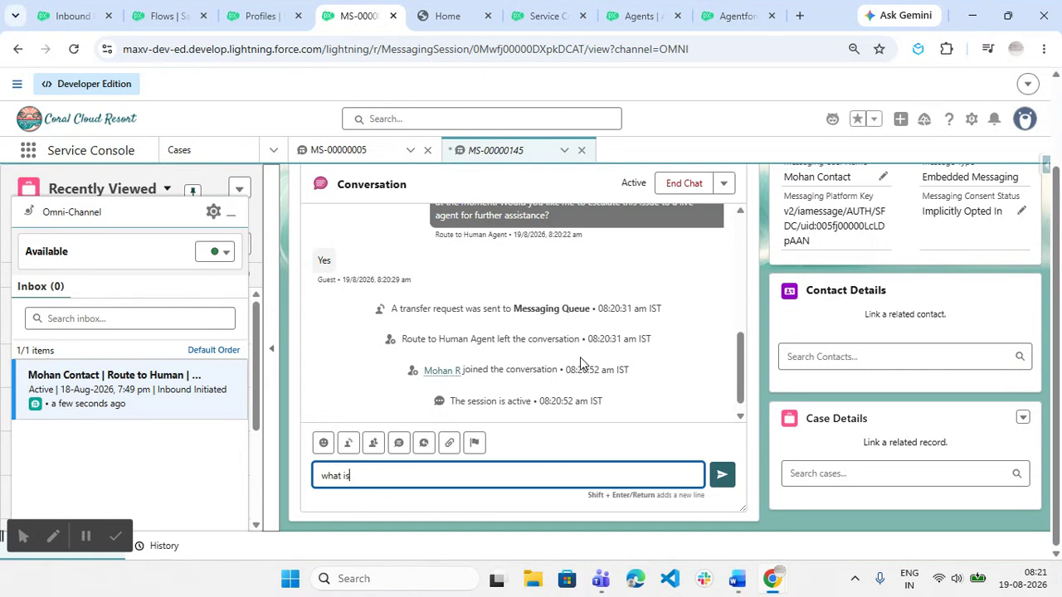
text( the issue your are facing in your l)
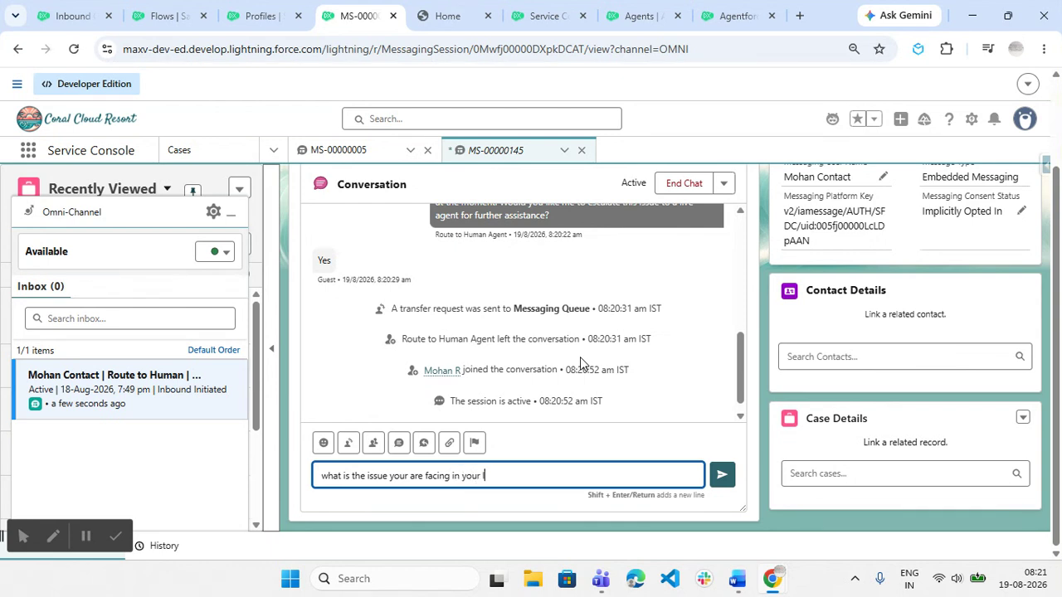
text(aptop?)
key(Return)
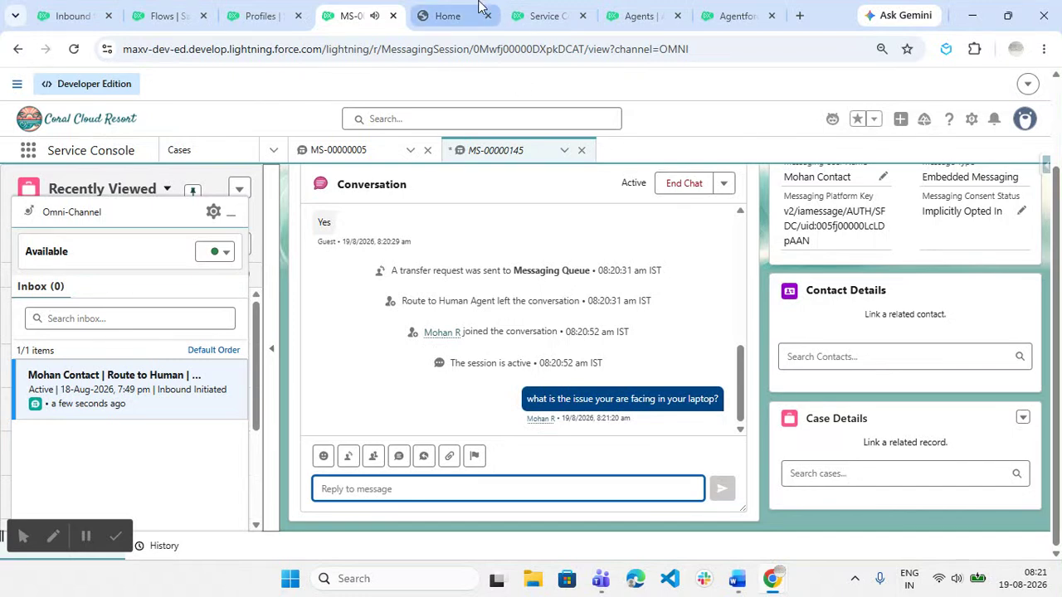
As the customer, reply 'hardware issue' in the site chat.
click(444, 15)
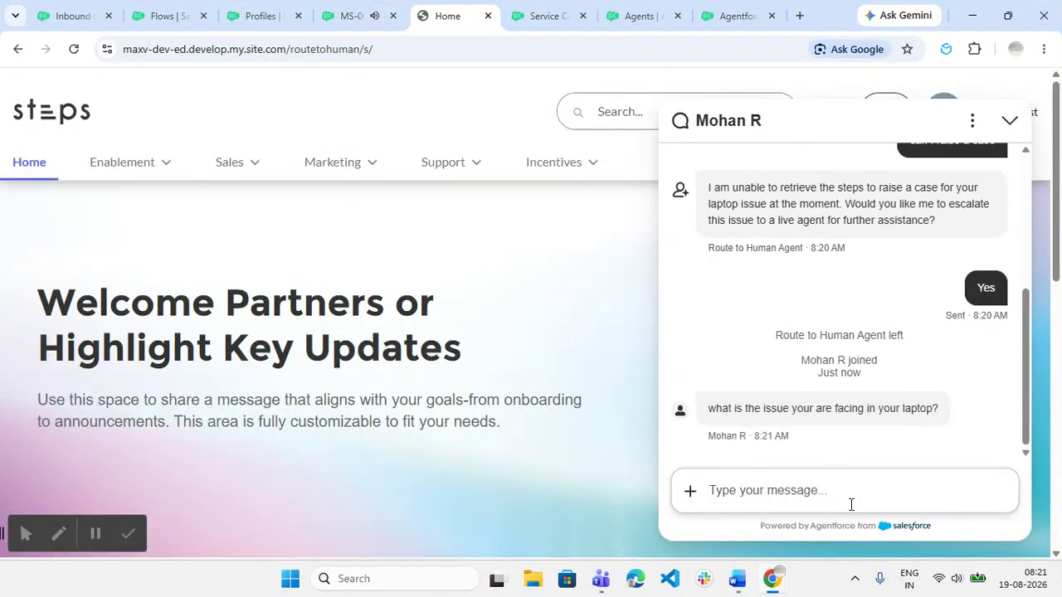
text(hard)
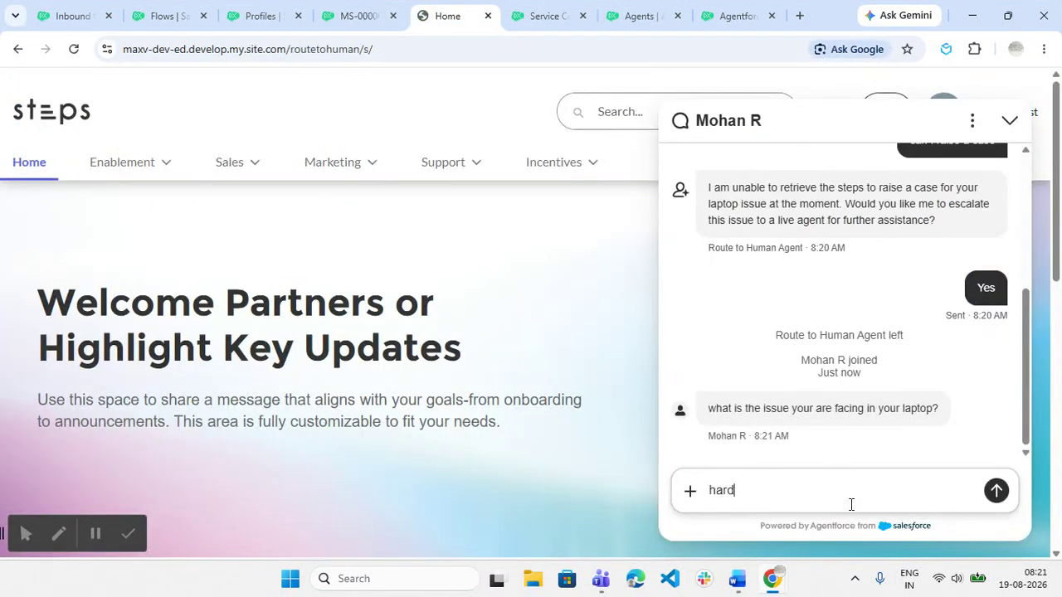
text(ware issue)
key(Return)
As the agent, reply 'Keyboard or screen issue', confirm it reached the customer, then return to Word.
click(343, 7)
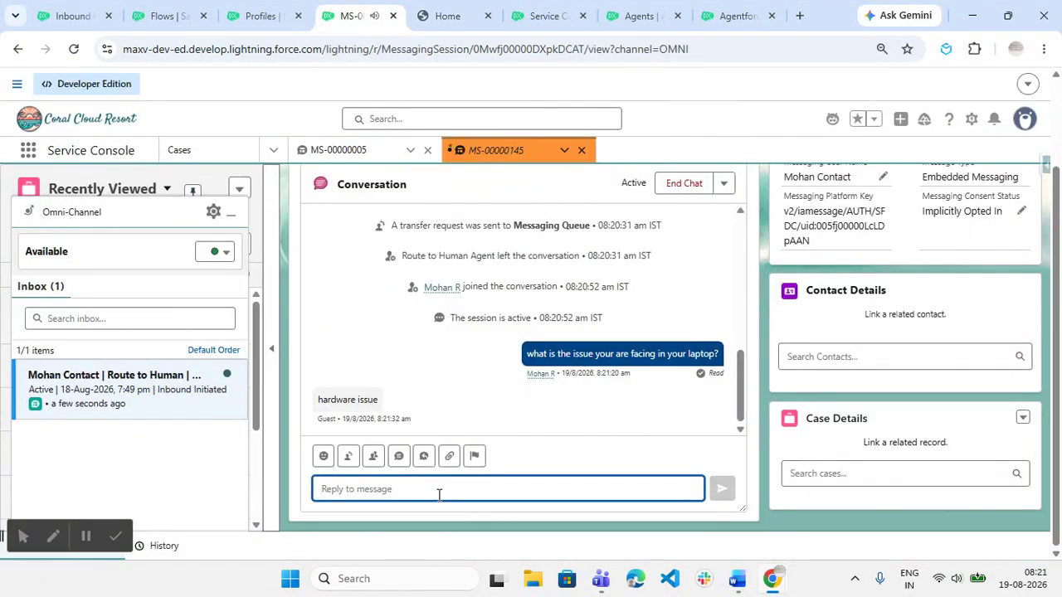
text(K)
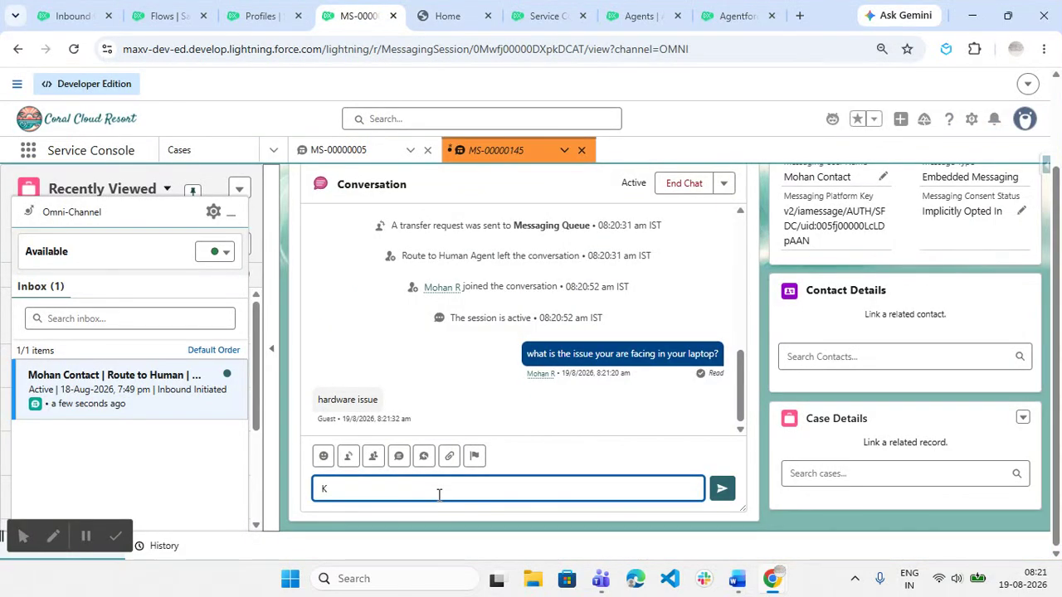
text(eyboard)
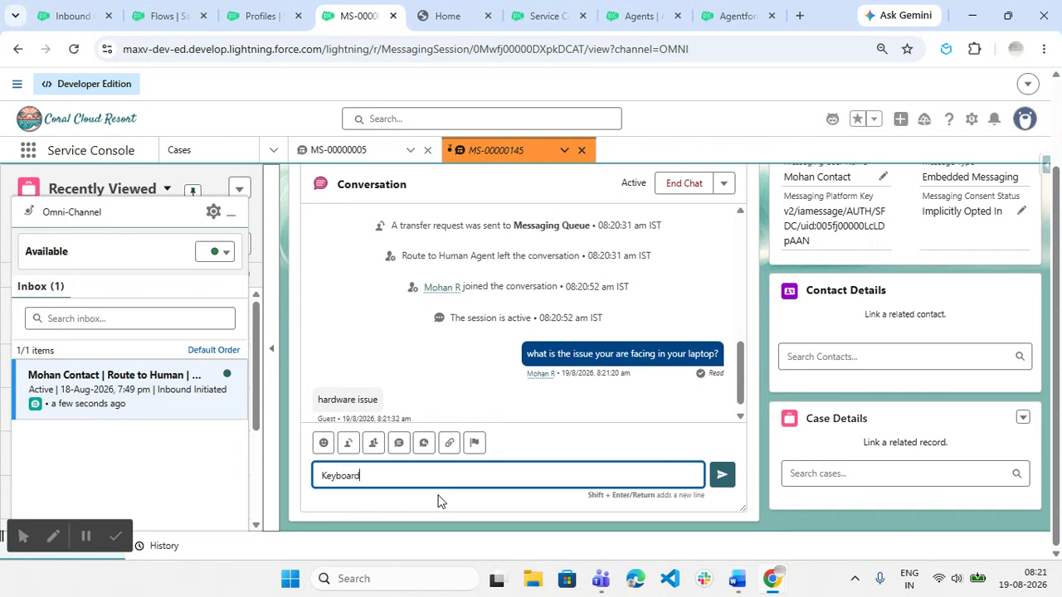
text(r monit)
key(BackSpace)
key(BackSpace)
key(BackSpace)
key(BackSpace)
key(BackSpace)
text(screen issue)
key(Return)
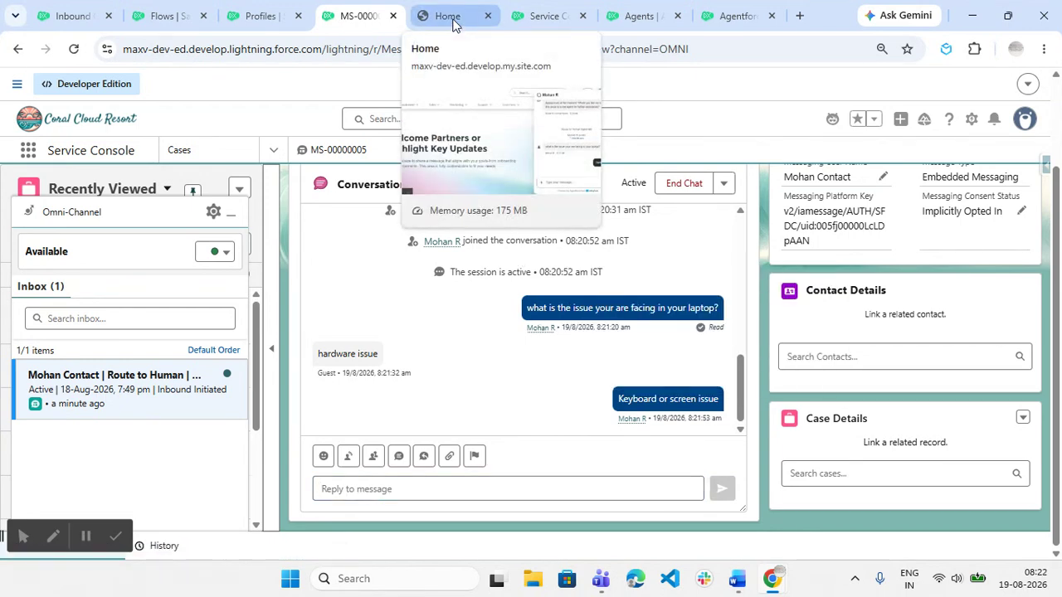
click(453, 19)
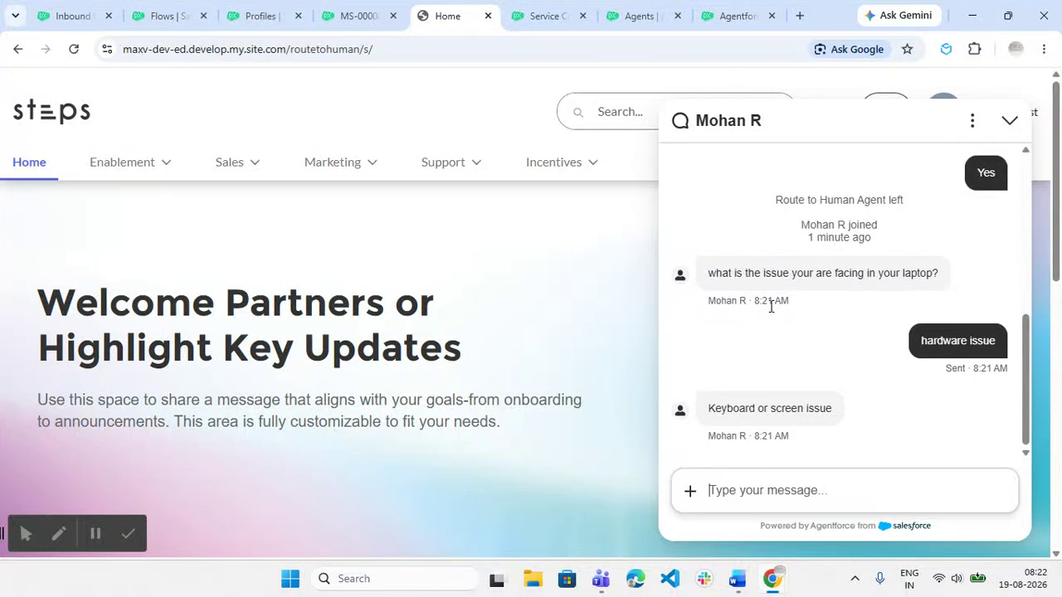
click(737, 580)
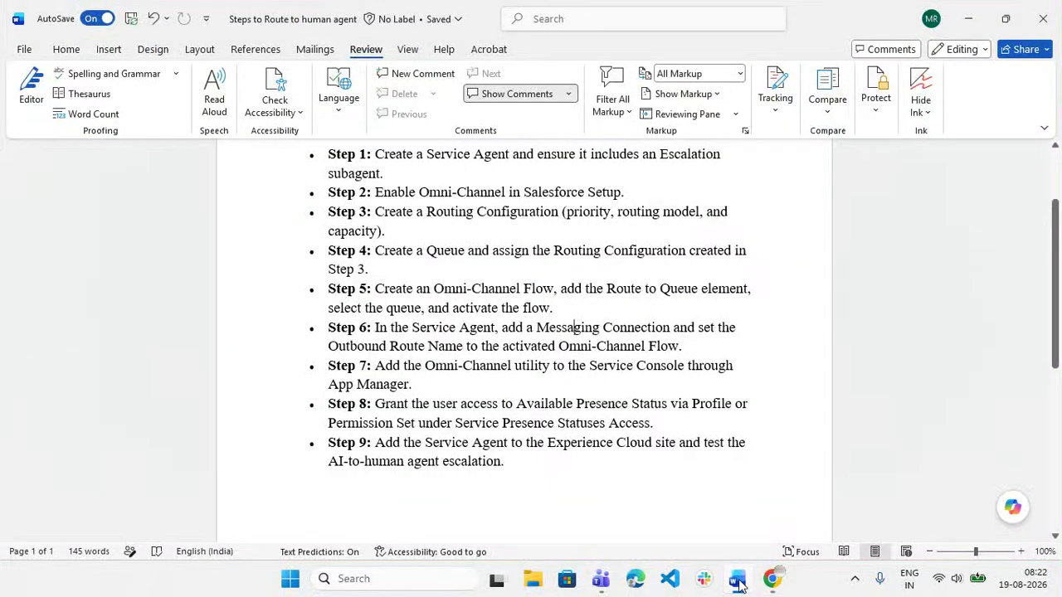